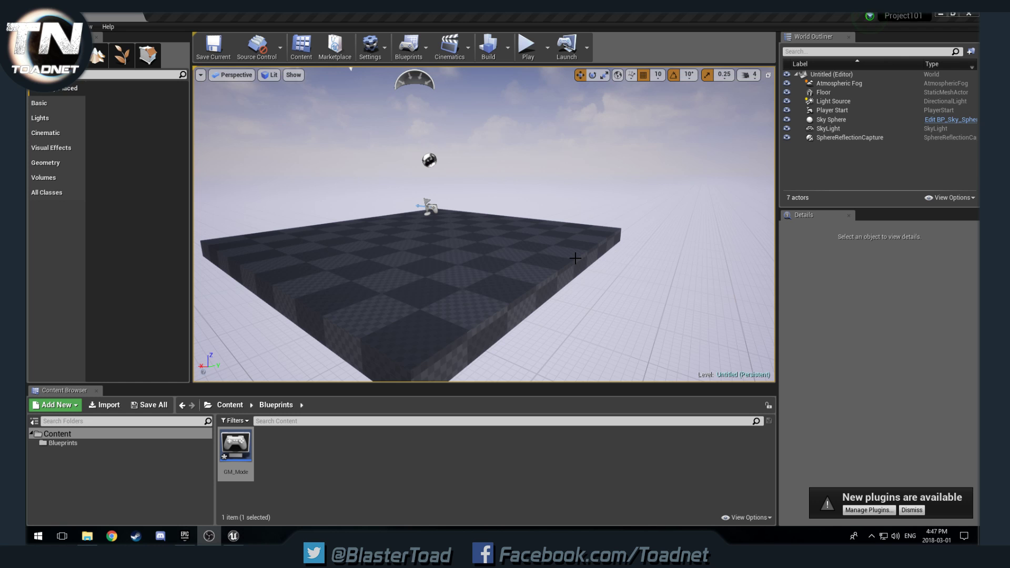
drag(483, 274, 463, 253)
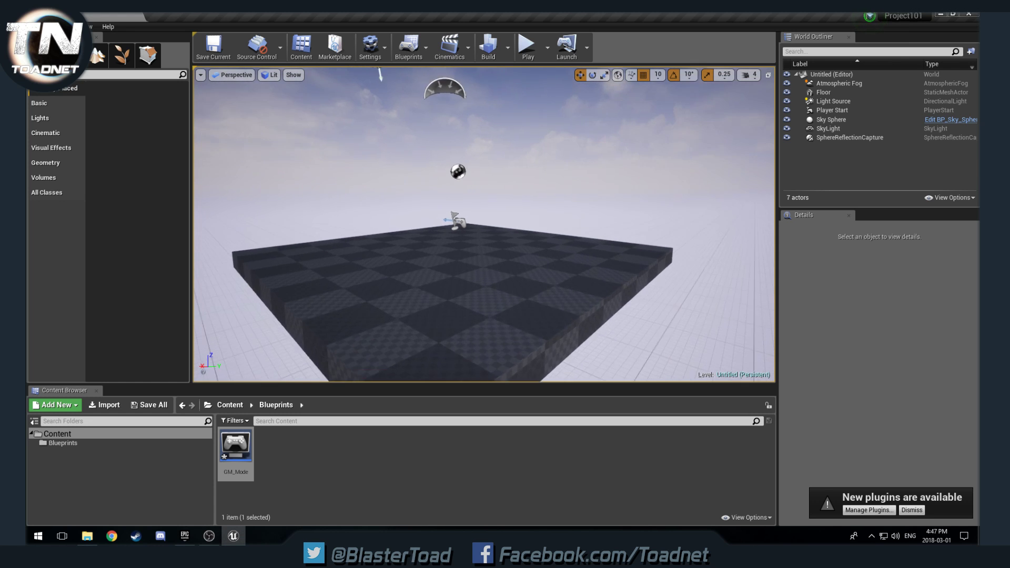
right_drag(464, 253, 485, 260)
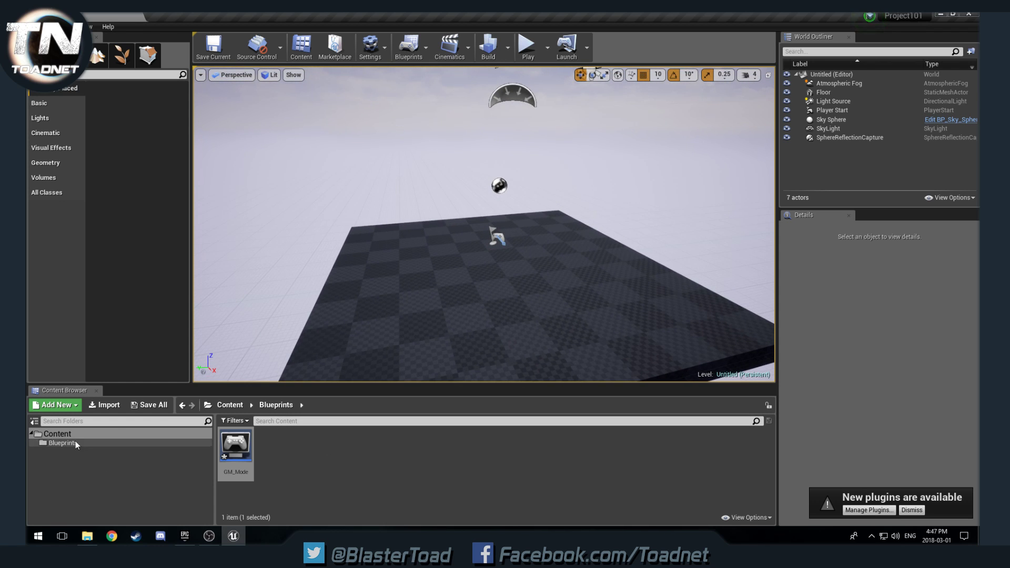
Create a folder named Core inside the Blueprints folder.
click(61, 443)
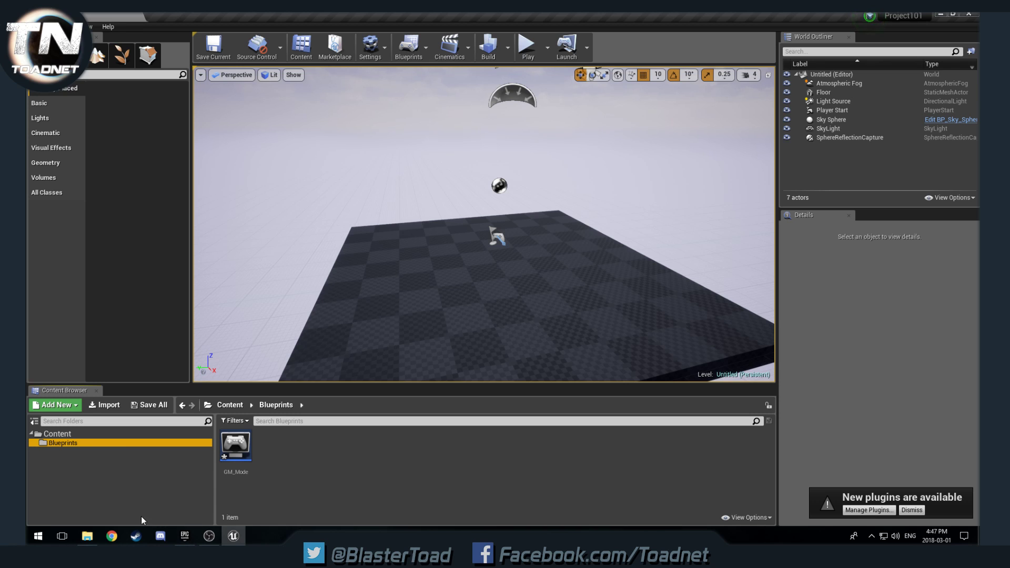
right_click(87, 442)
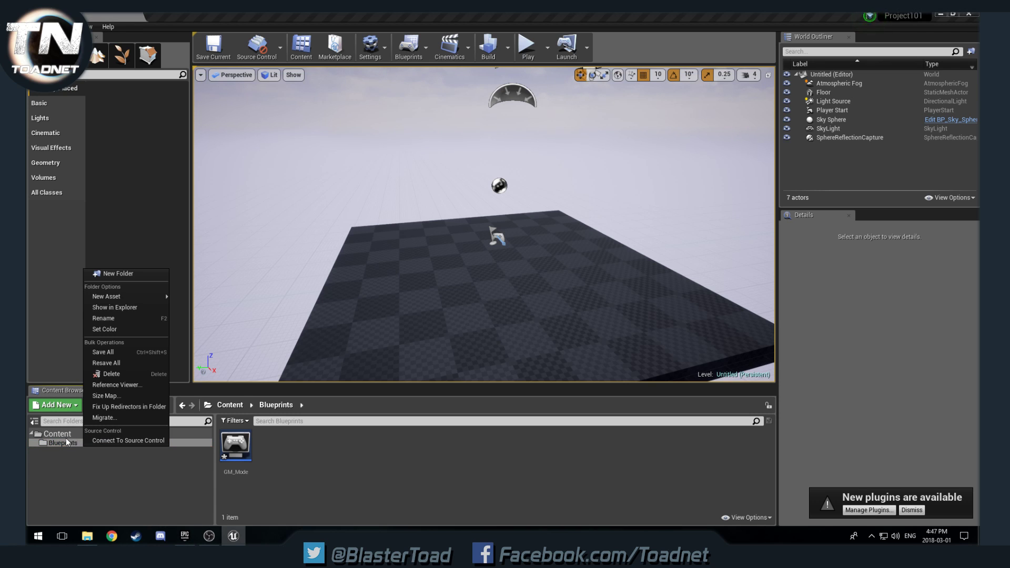
click(94, 271)
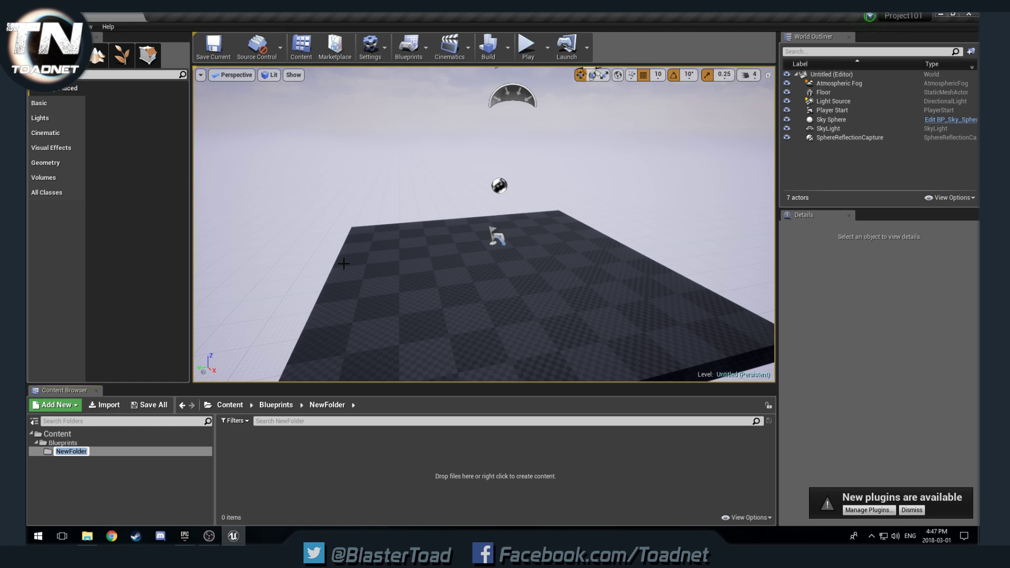
text(Core)
key(Return)
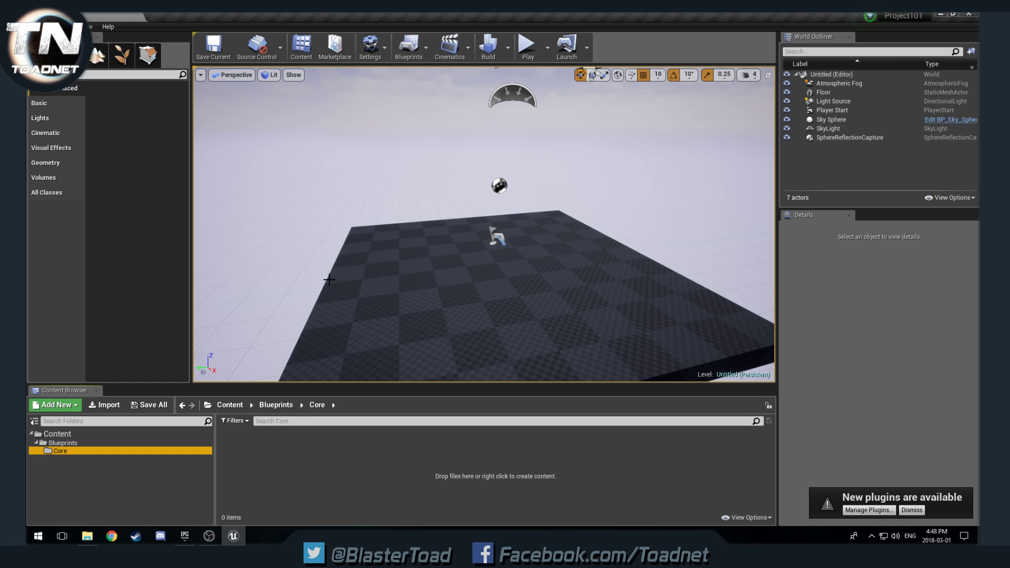
Add a subfolder named Pawns to the Blueprints folder.
right_click(61, 443)
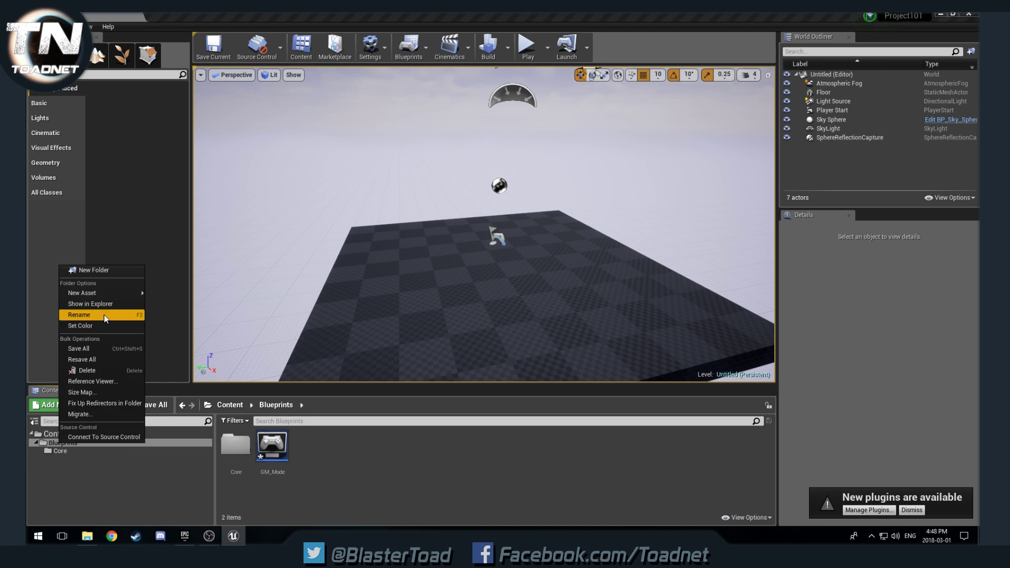
click(99, 270)
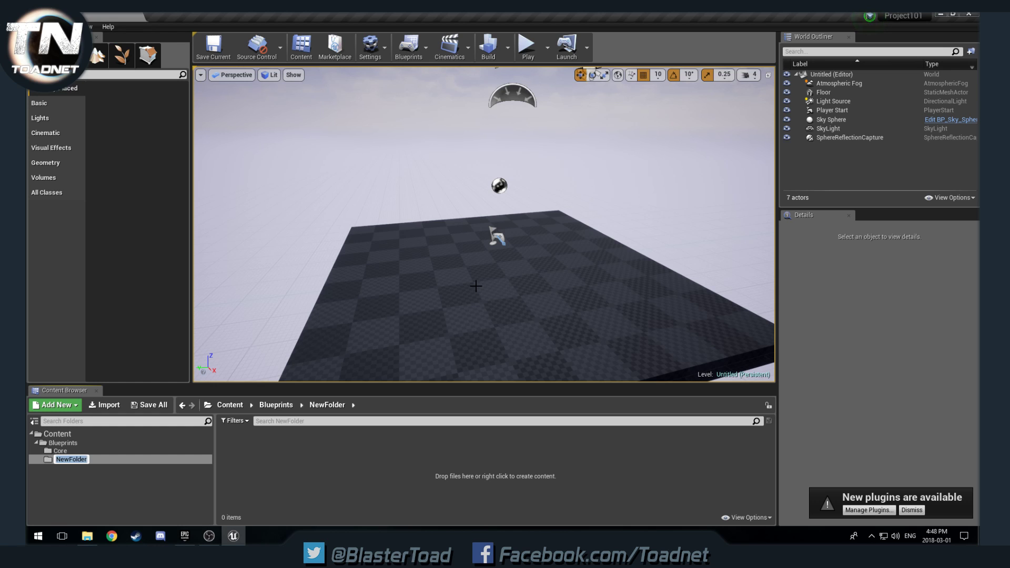
text(Pawns)
key(Return)
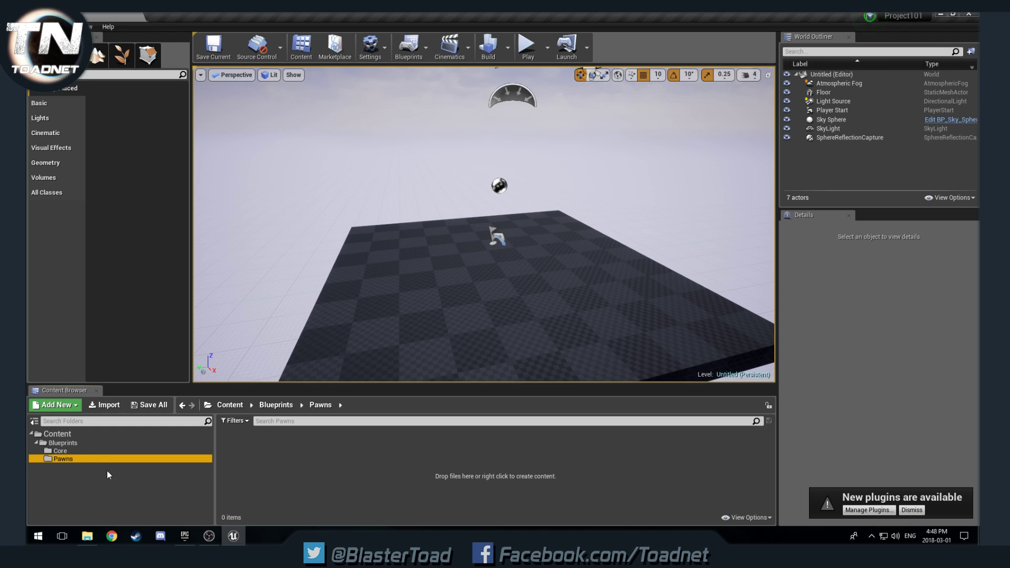
Add another subfolder named Shared to the Blueprints folder.
click(63, 443)
right_click(63, 444)
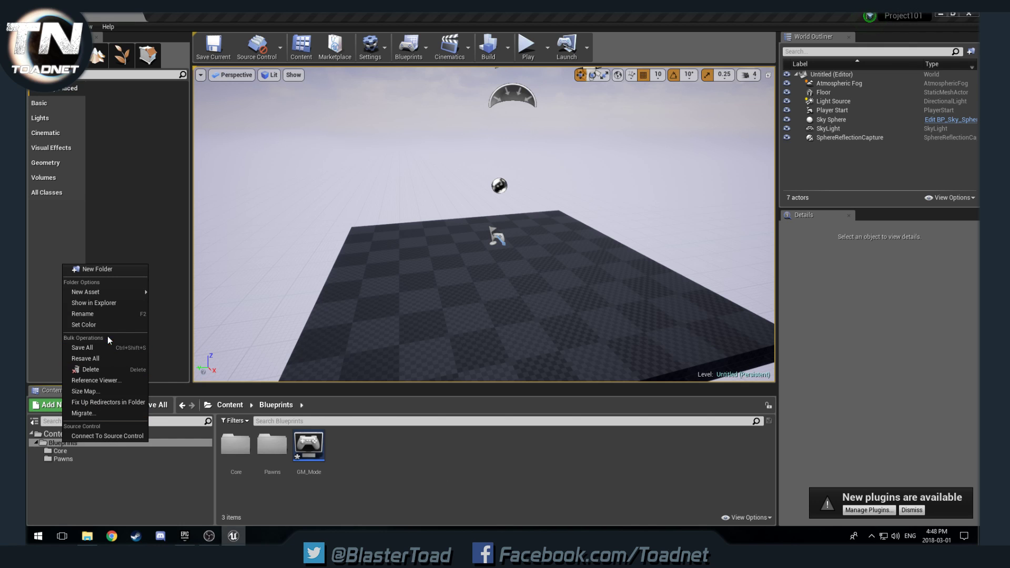
click(102, 270)
text(S)
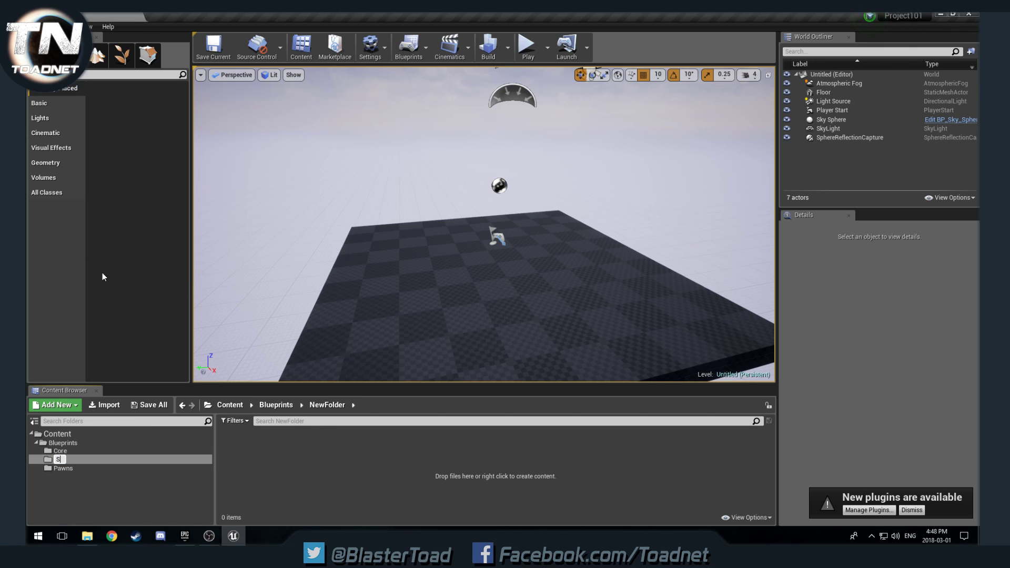
text(hared)
key(Return)
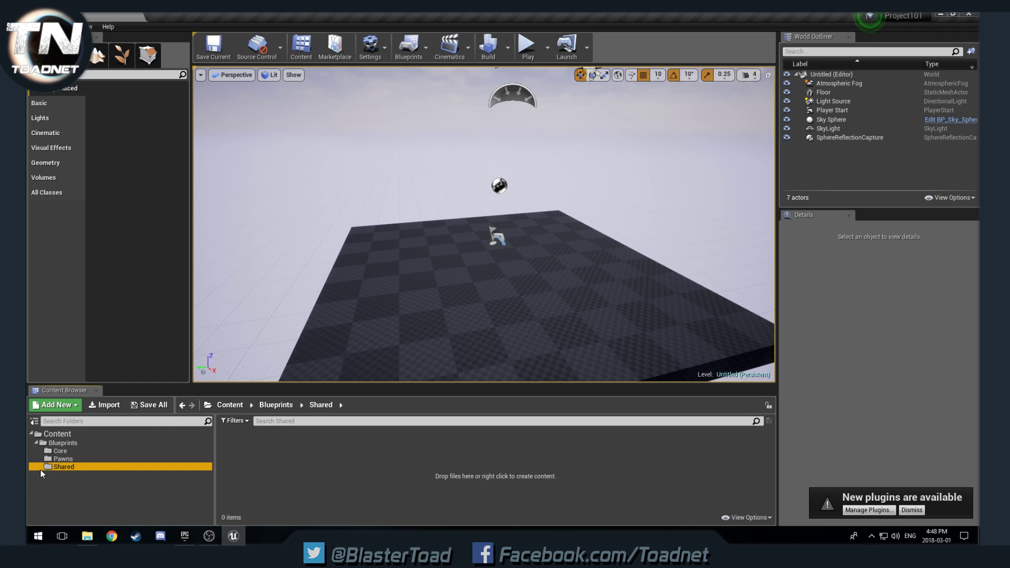
Create a folder named Items inside the Blueprints folder.
right_click(63, 443)
click(106, 273)
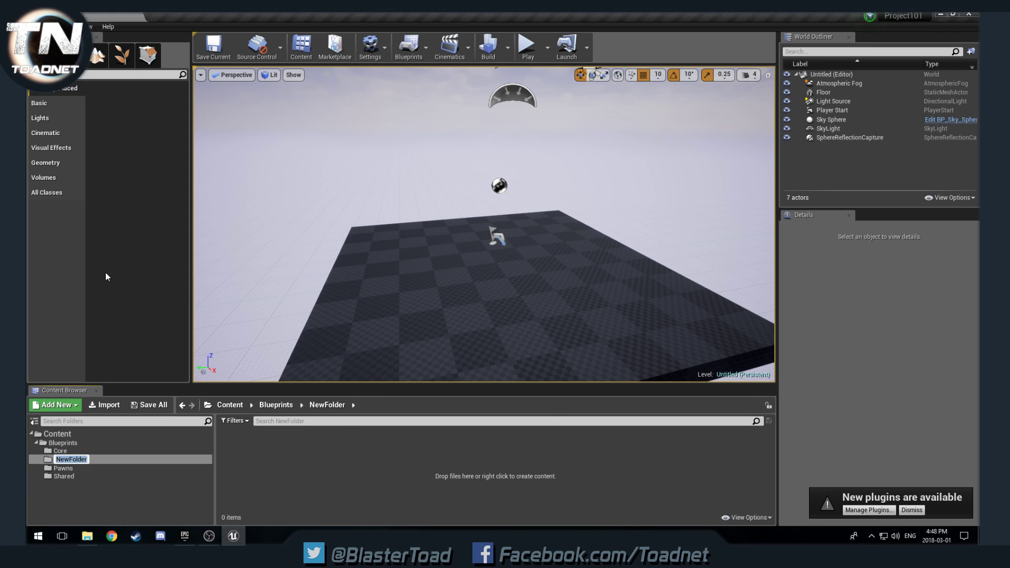
text(Weapo)
key(BackSpace)
key(BackSpace)
key(BackSpace)
key(BackSpace)
key(BackSpace)
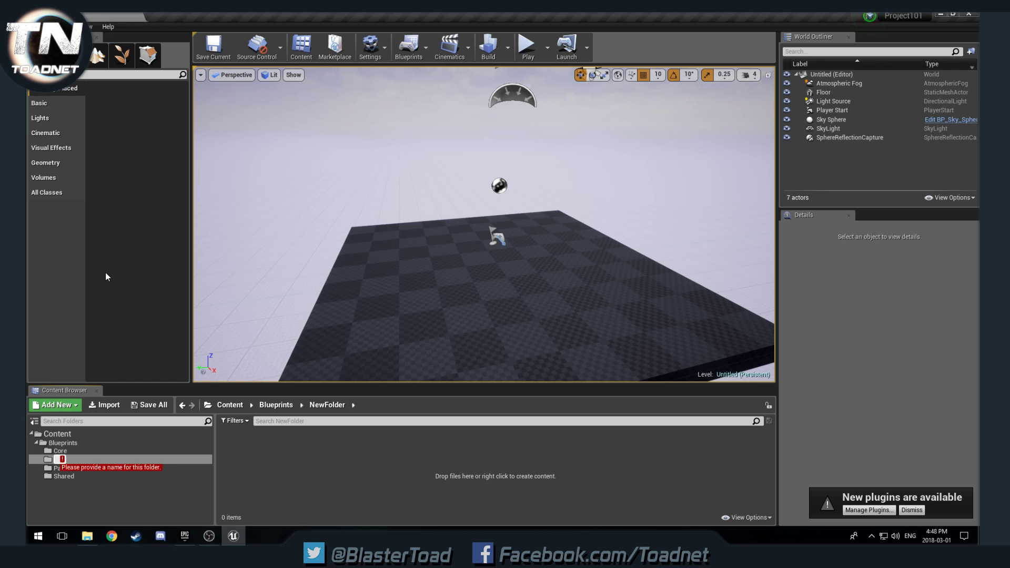
text(Items)
key(Return)
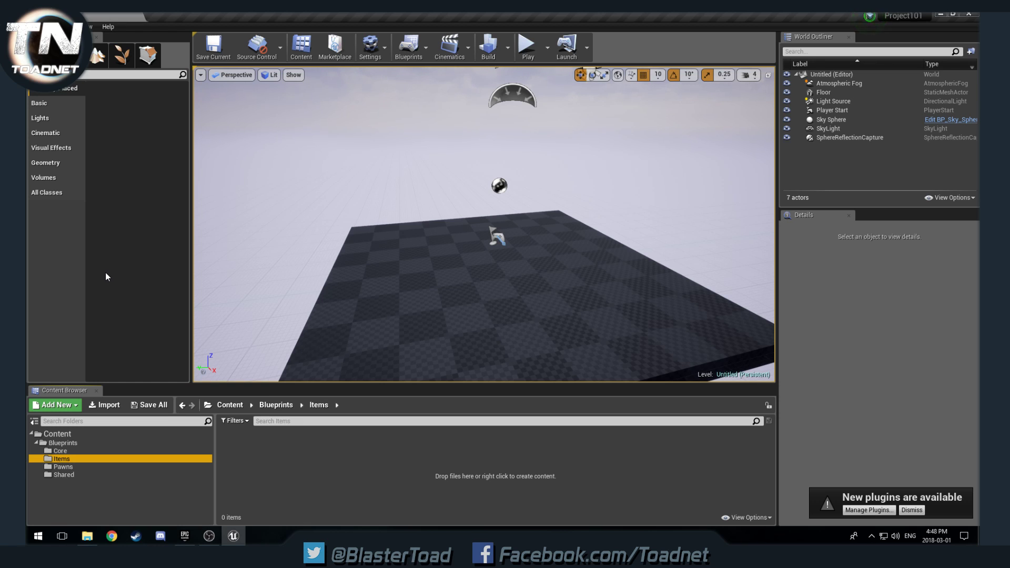
Create a folder named Props inside the Blueprints folder.
right_click(66, 444)
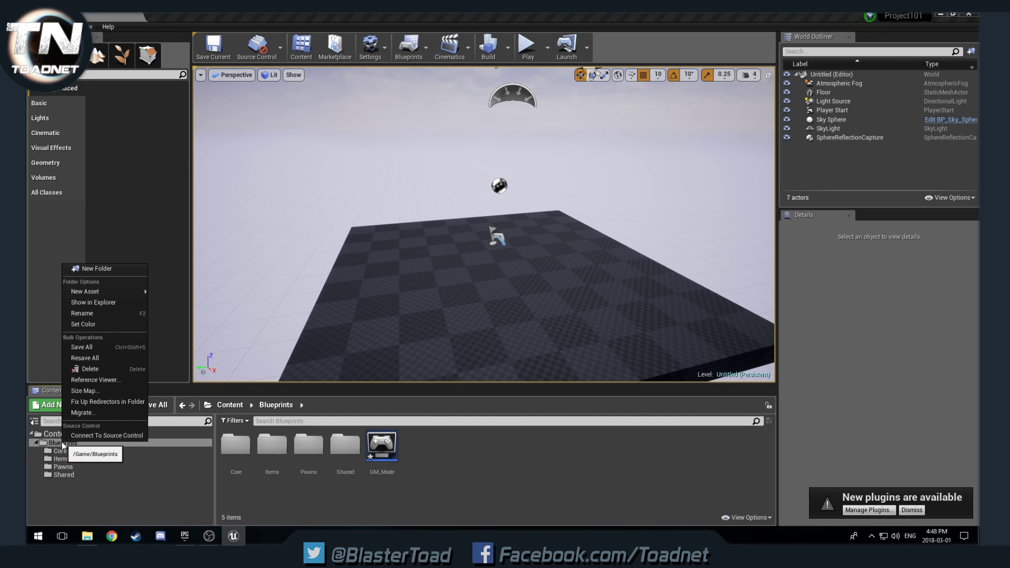
click(101, 267)
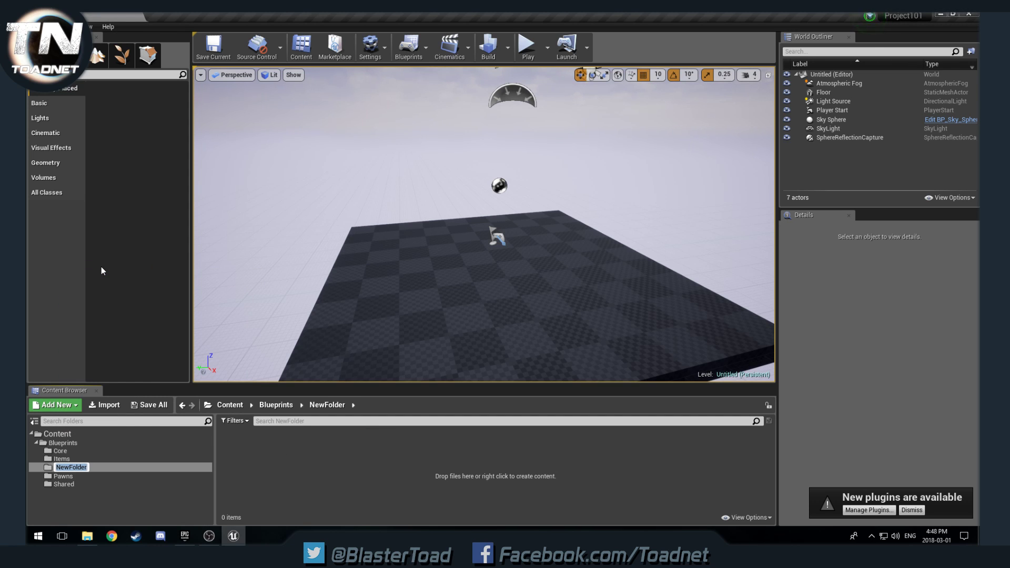
text(Props)
key(Return)
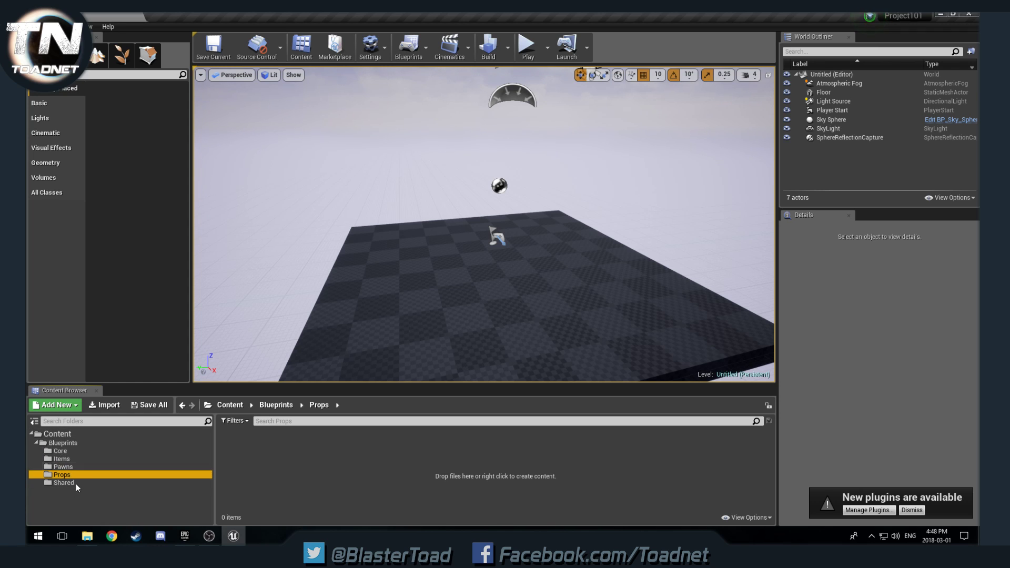
Move the GM_Mode blueprint from the Blueprints folder into its Core subfolder and open Core.
click(68, 444)
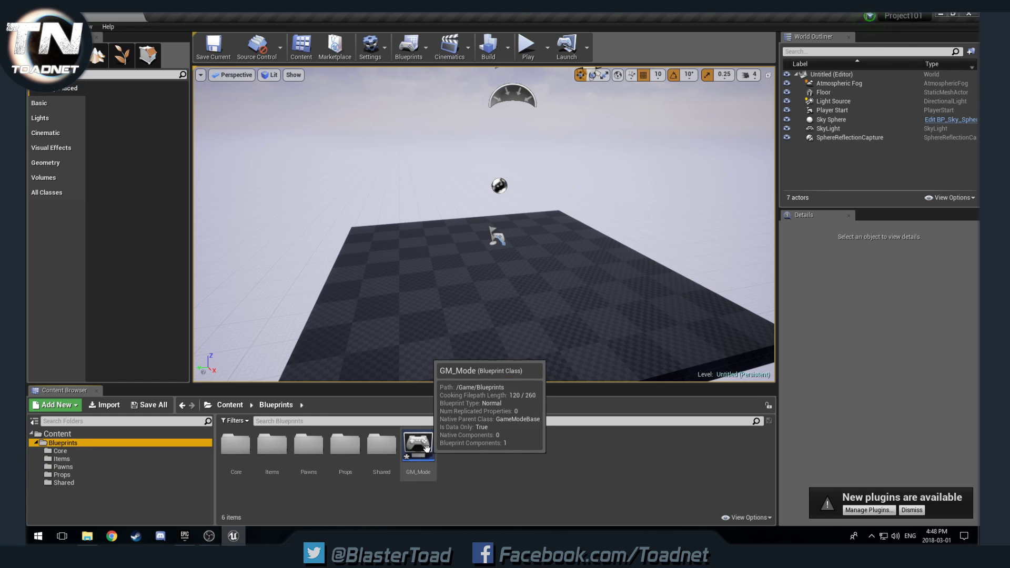
drag(403, 459, 241, 449)
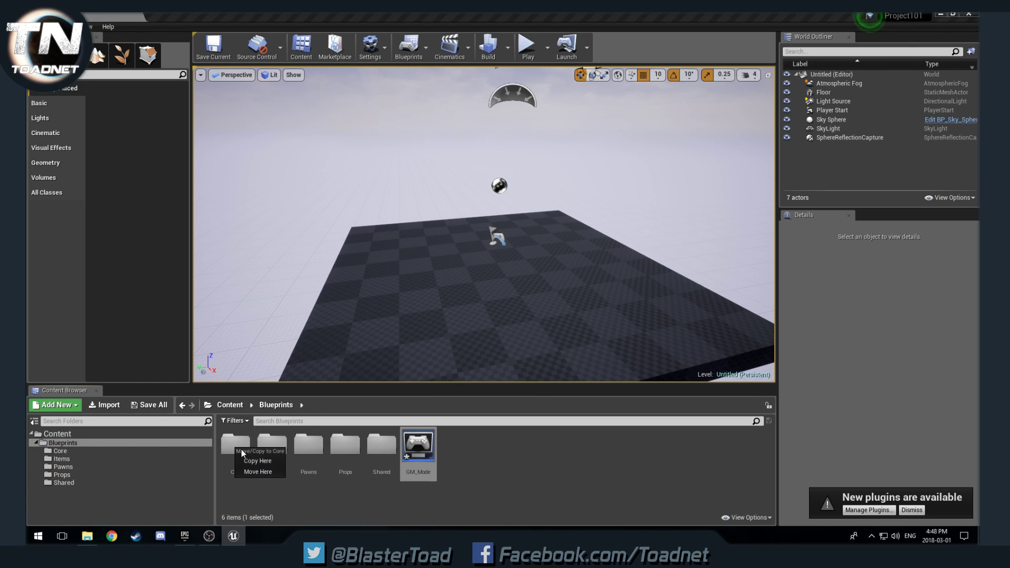
click(260, 472)
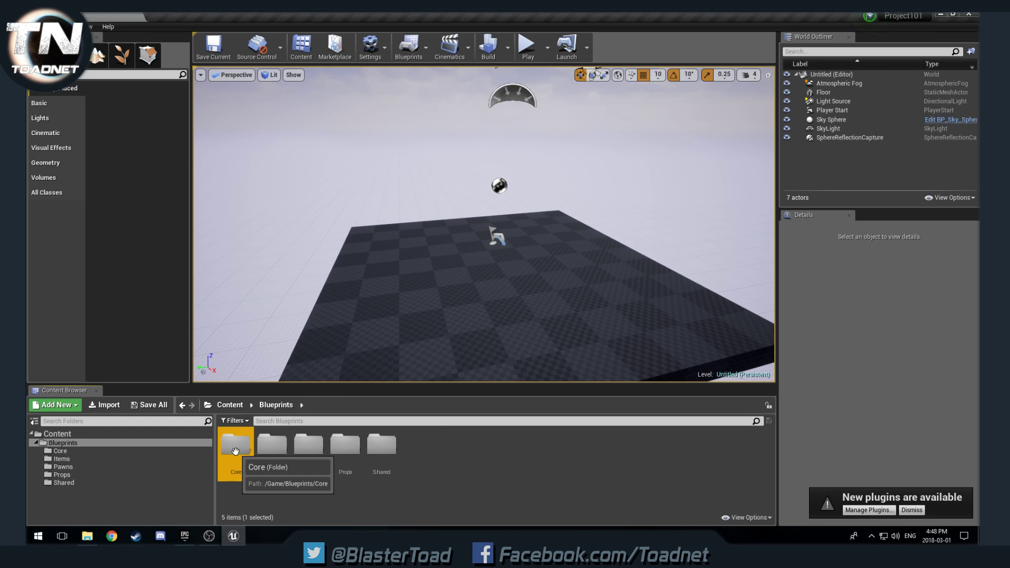
double_click(247, 457)
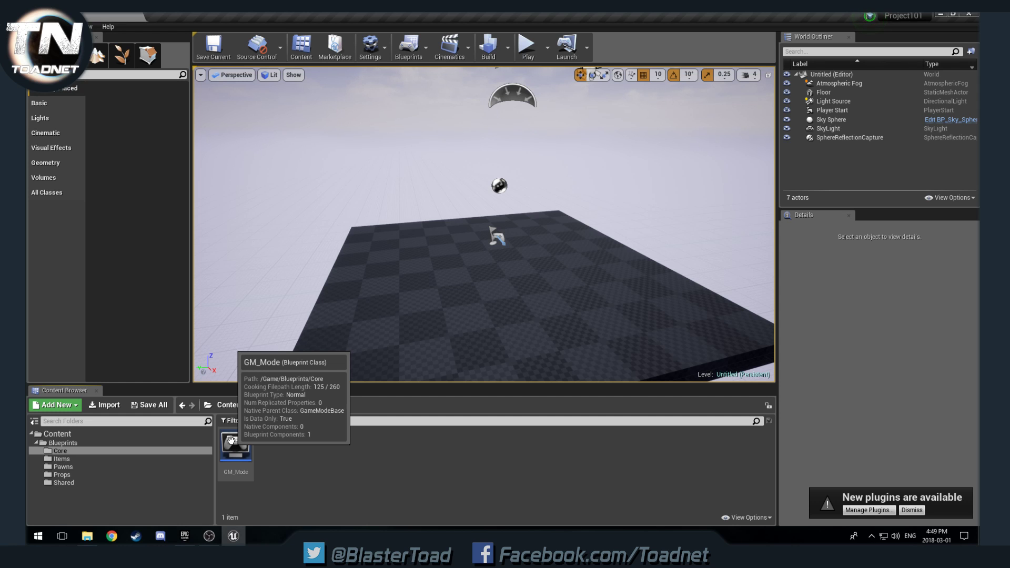
right_click(327, 478)
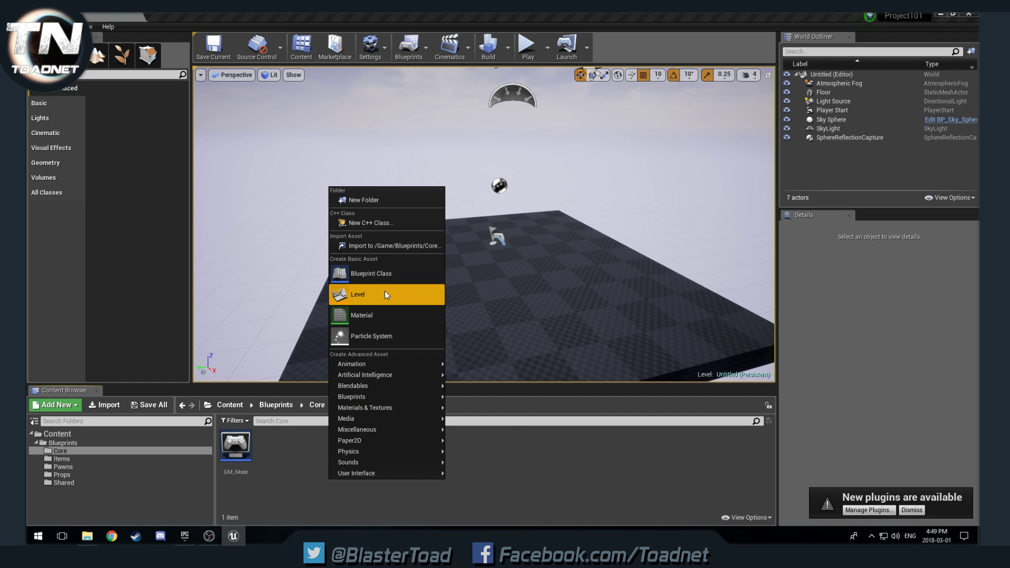
click(383, 273)
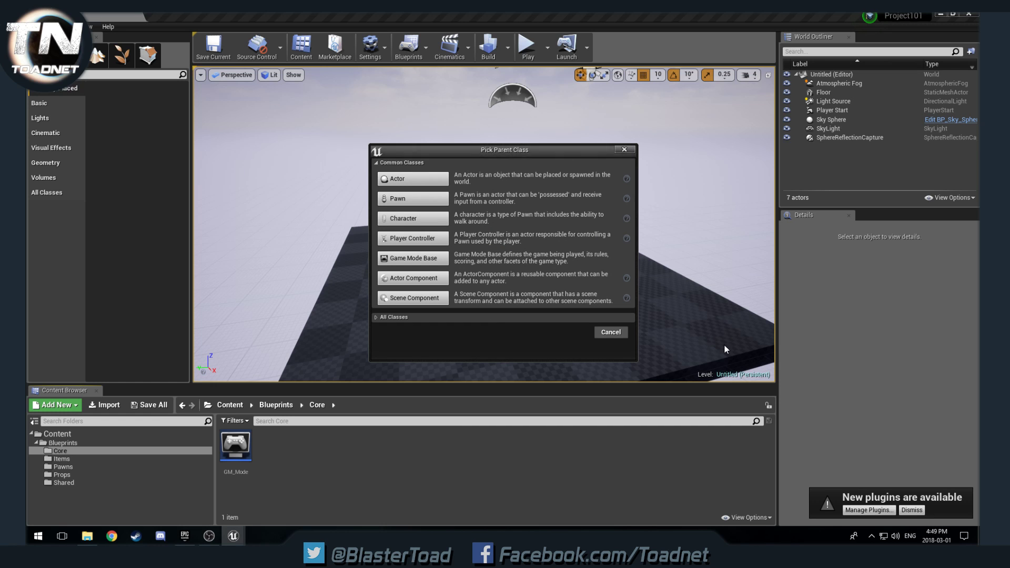
click(611, 332)
Create a Blueprint class in the Core folder with GameInstance as its parent class and name it GI_Project101.
right_click(321, 454)
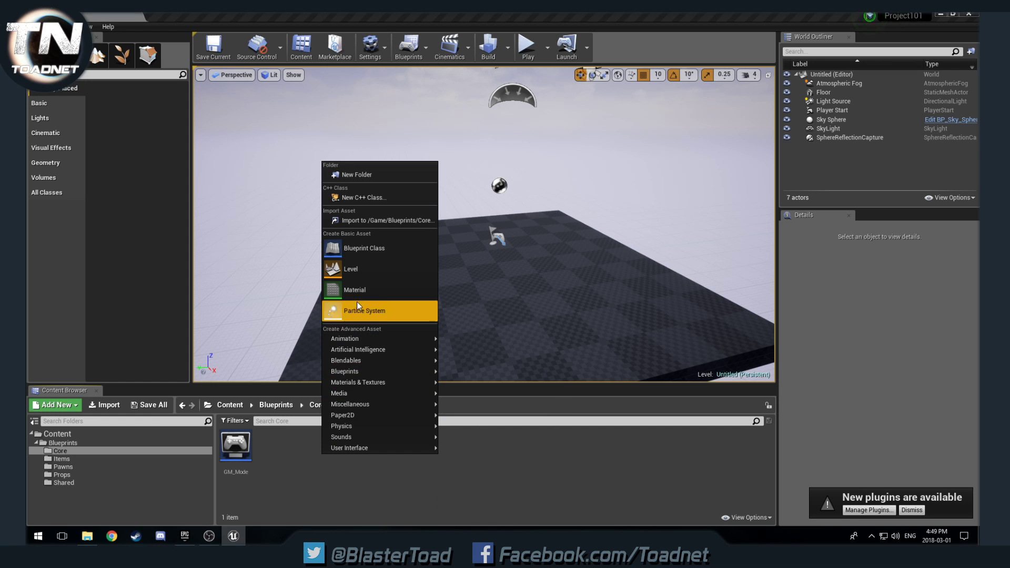
click(361, 248)
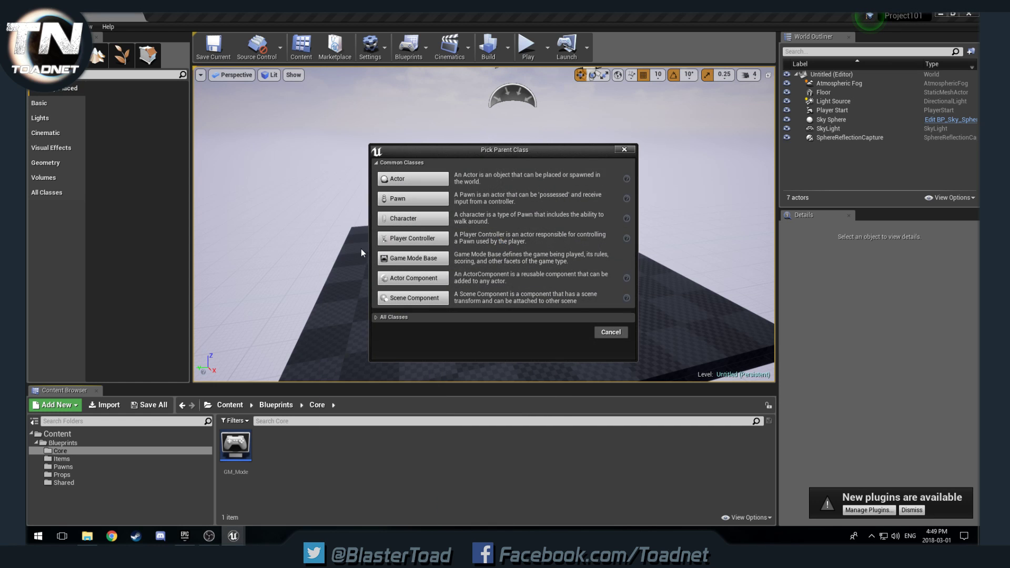
click(375, 317)
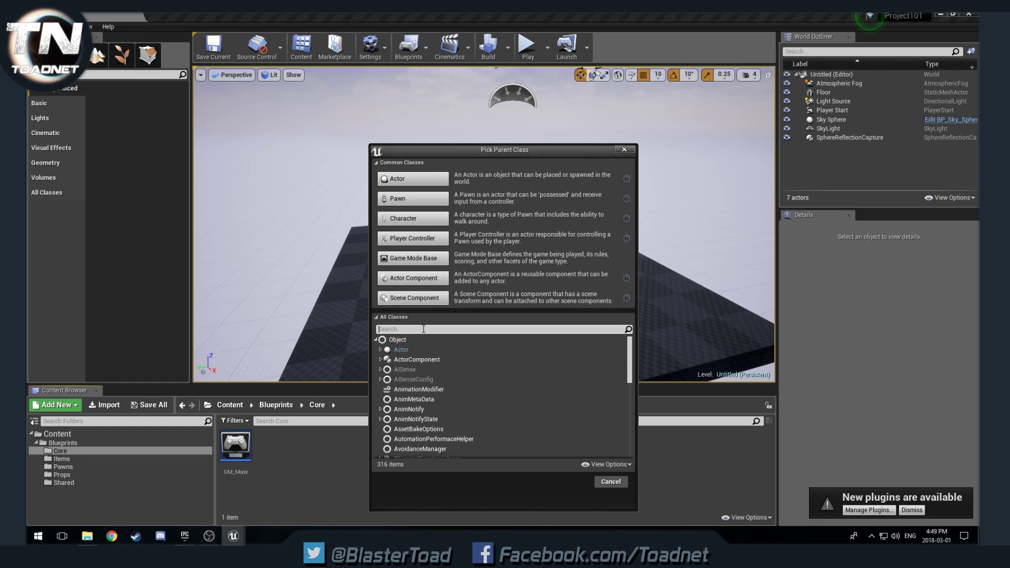
text(Game in)
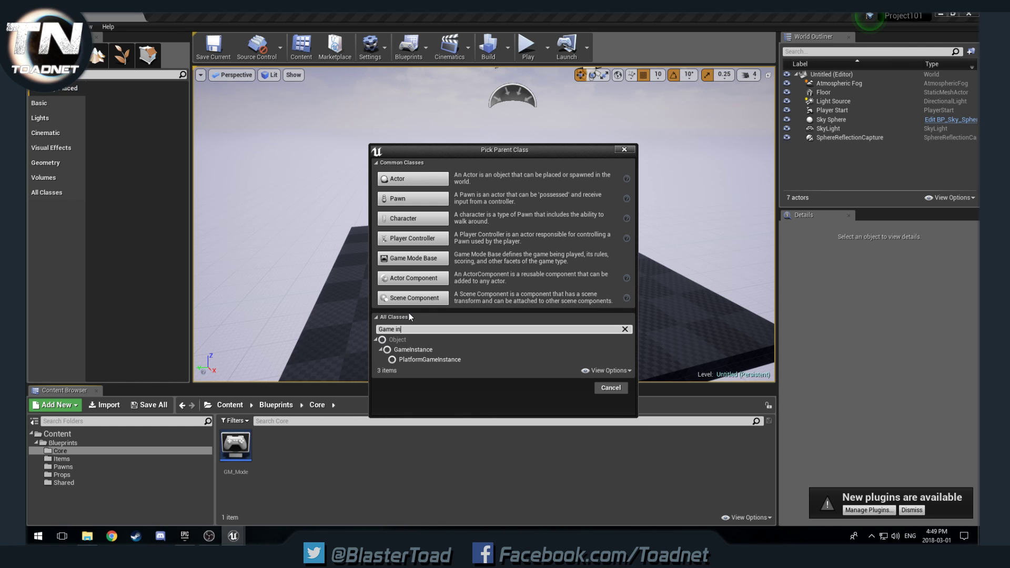
click(421, 350)
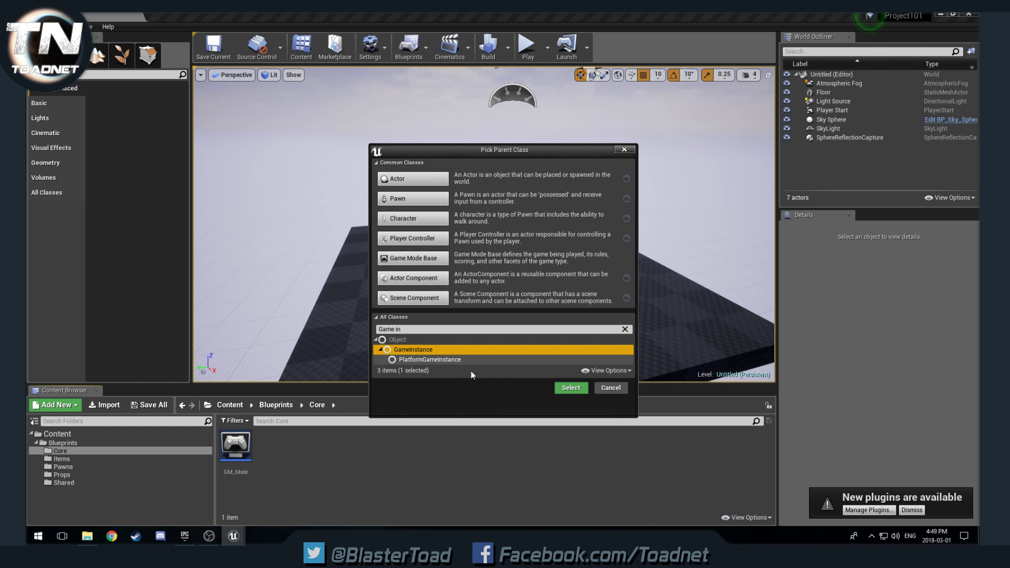
click(570, 389)
text(G)
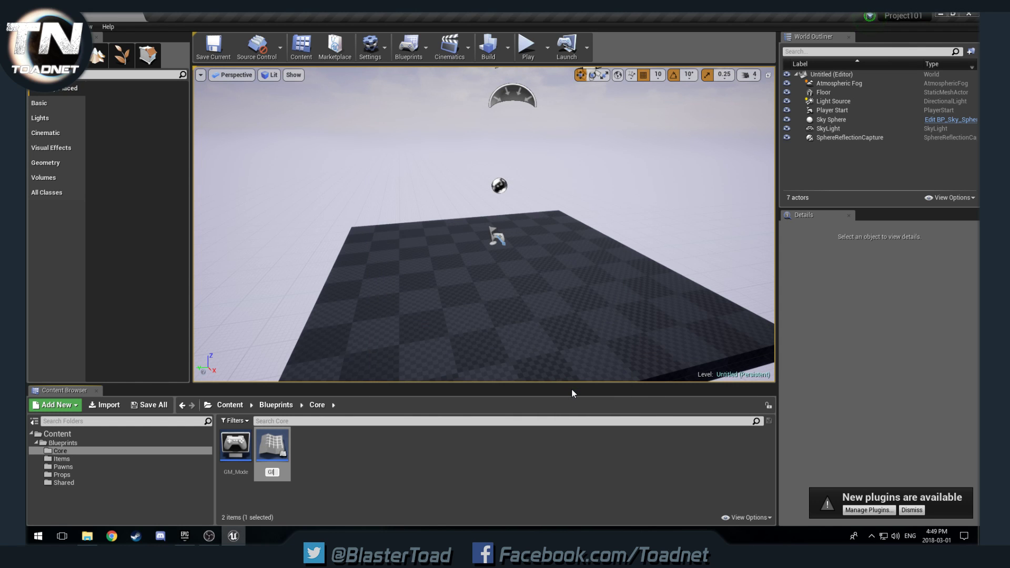
text(I_Project101)
key(Return)
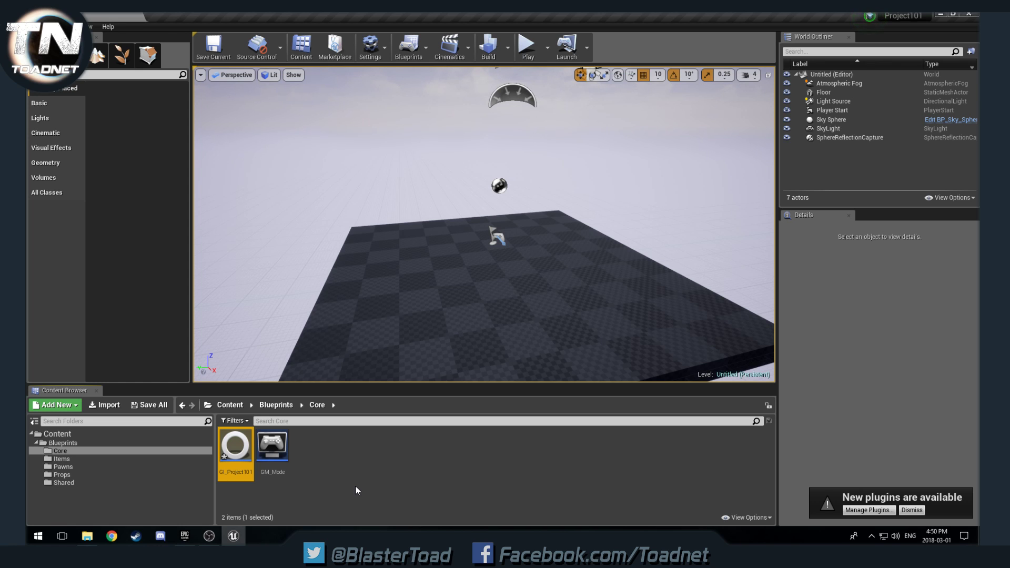
Create a Player Controller Blueprint class in the Core folder and name it PC_Project101.
mouse_move(231, 432)
right_click(409, 455)
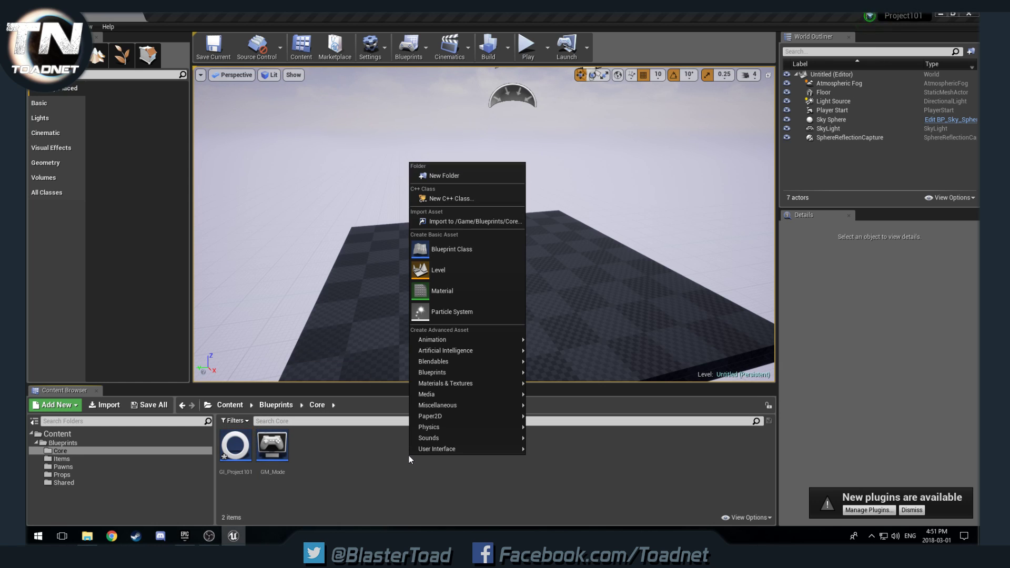
click(469, 249)
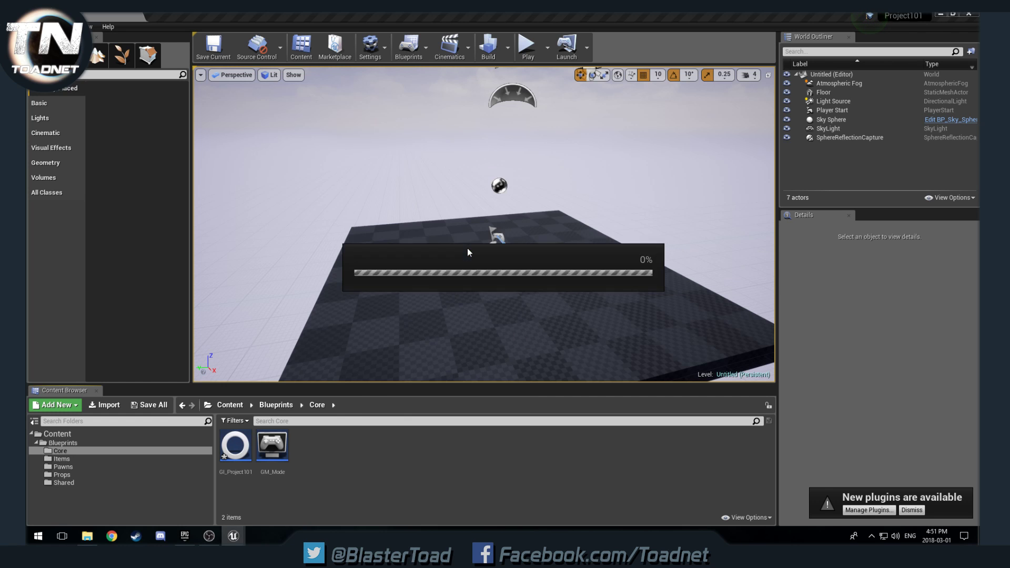
click(421, 221)
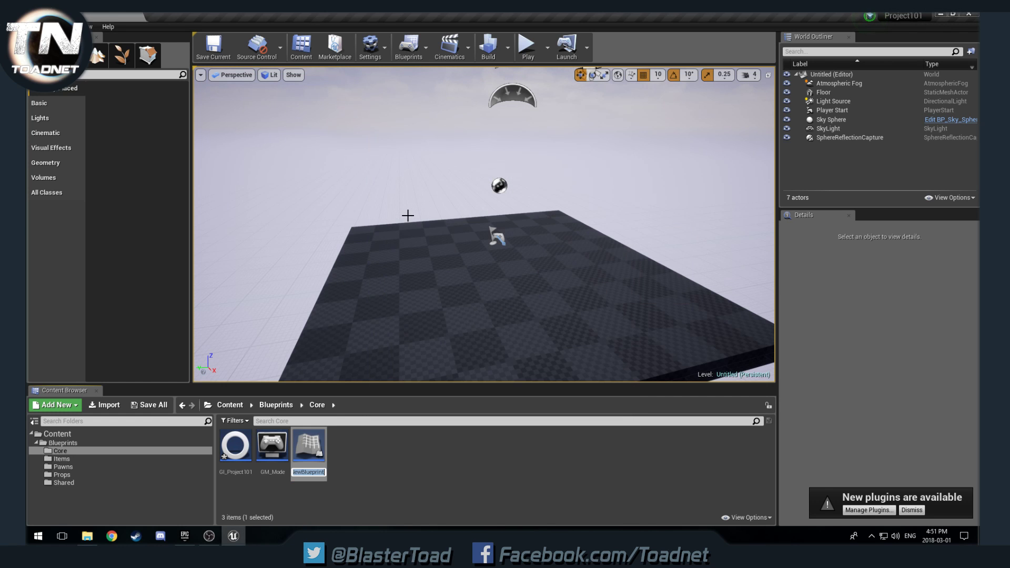
text(PC_Project101)
key(Return)
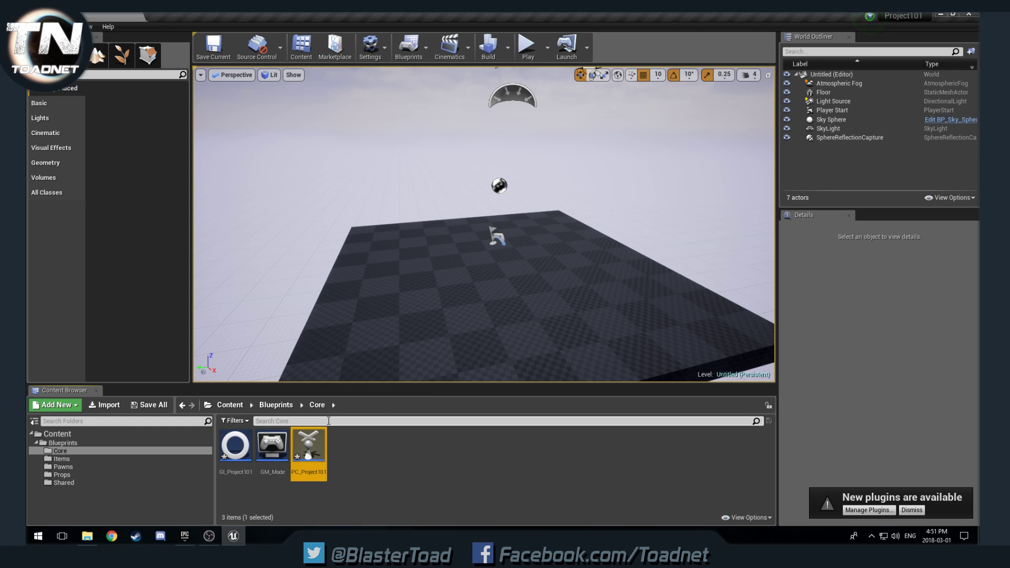
Filter the Core folder's assets by "gm" and clear the filter again.
click(319, 422)
text(gm)
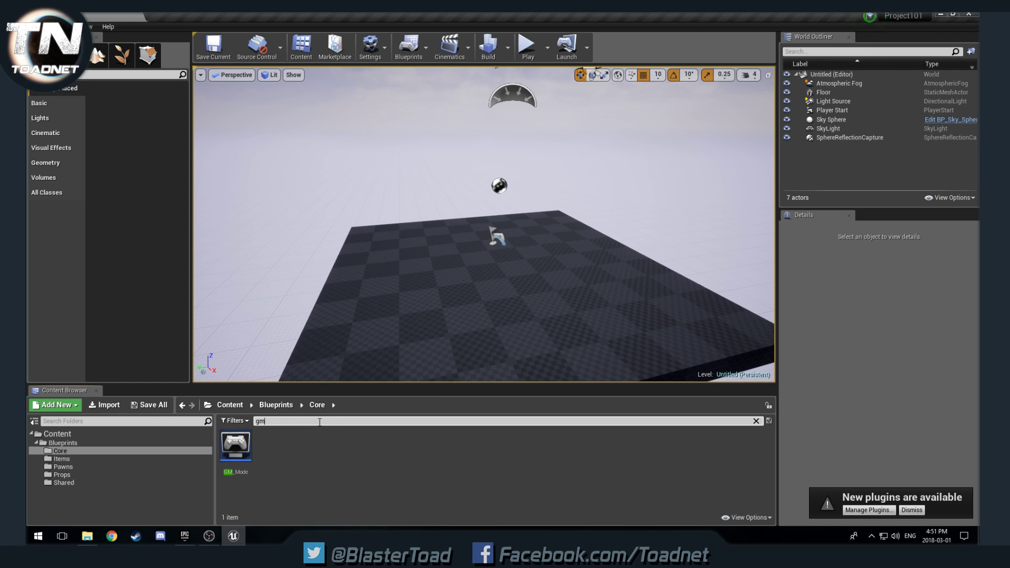
key(BackSpace)
key(BackSpace)
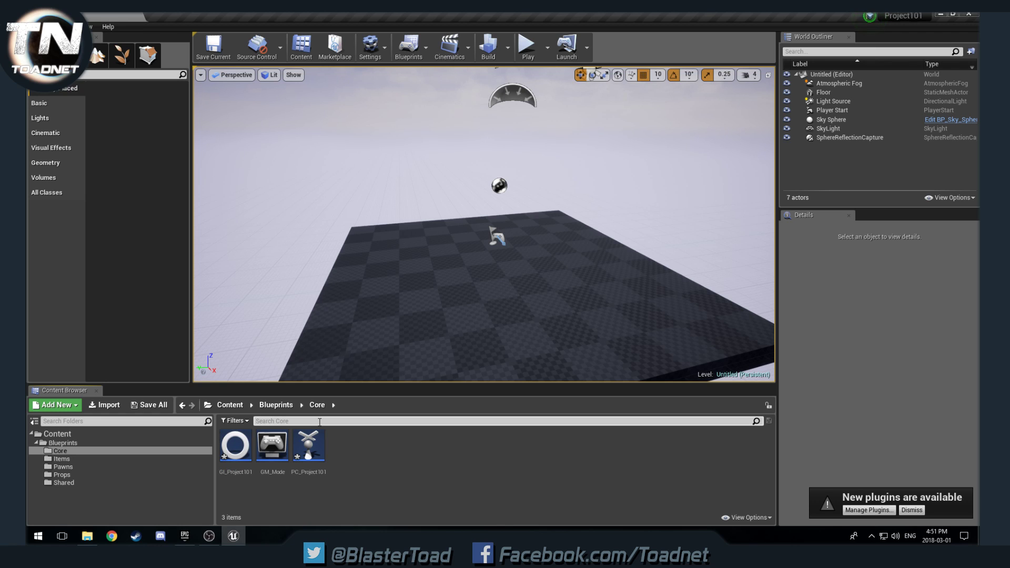
Create a Blueprint class in the Core folder with SaveGame as its parent class and name it Save_local.
click(58, 460)
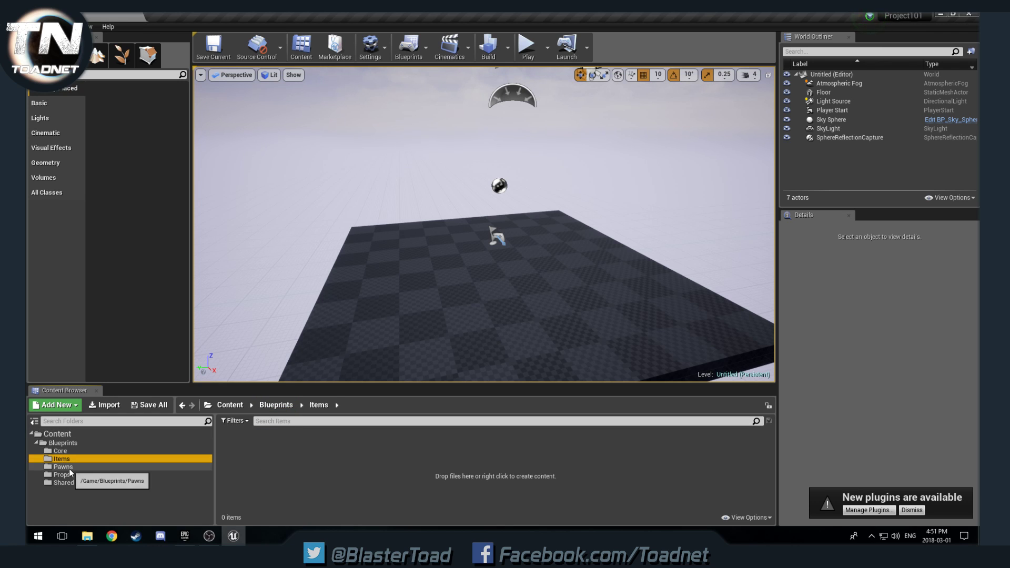
click(57, 467)
click(60, 451)
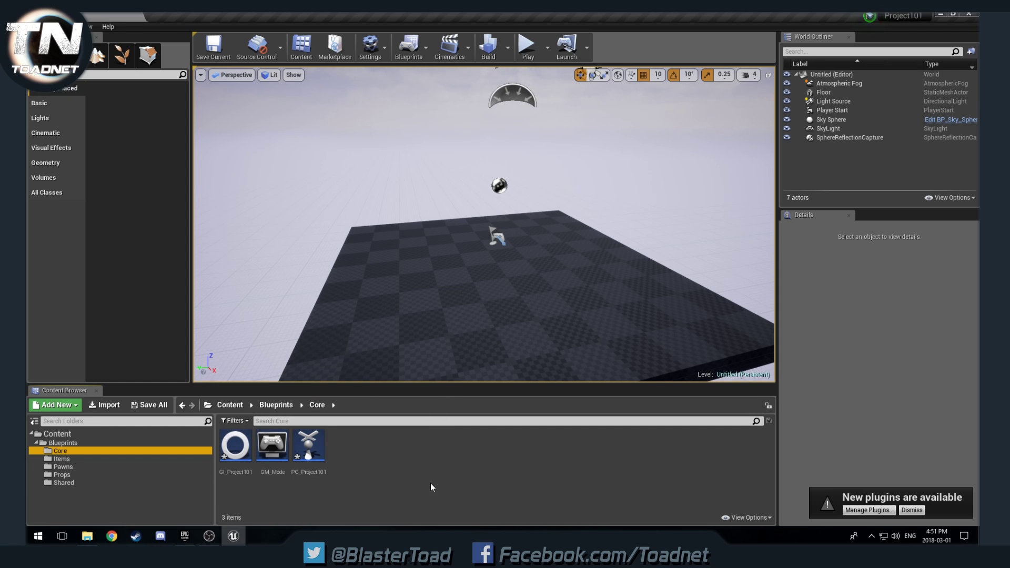
right_click(435, 464)
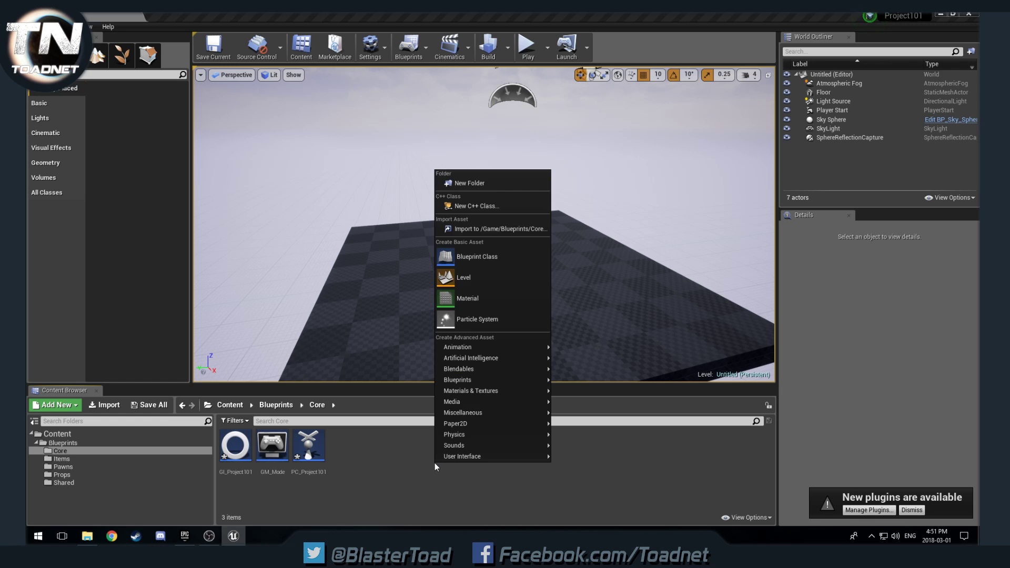
click(491, 257)
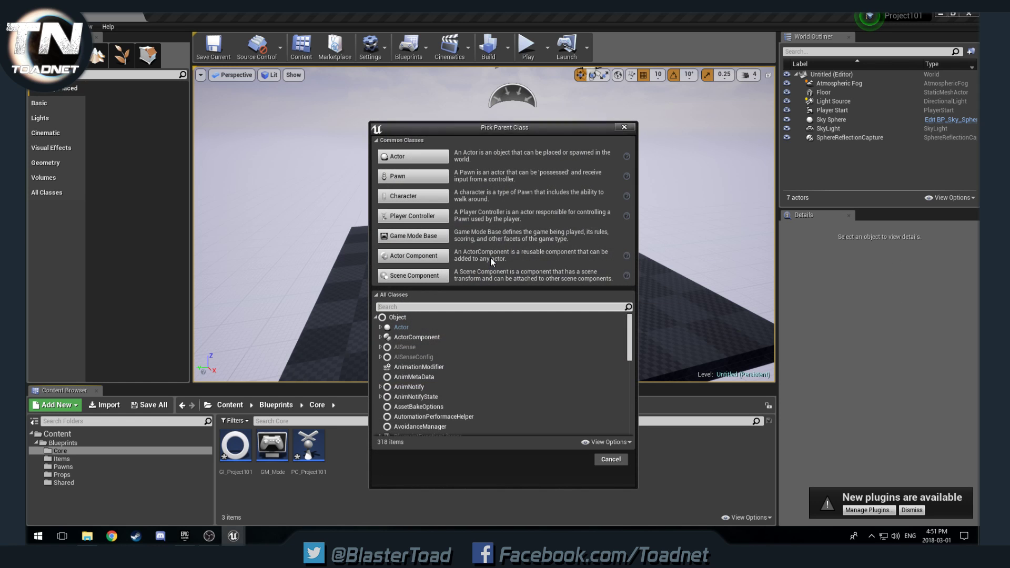
click(422, 307)
text(save)
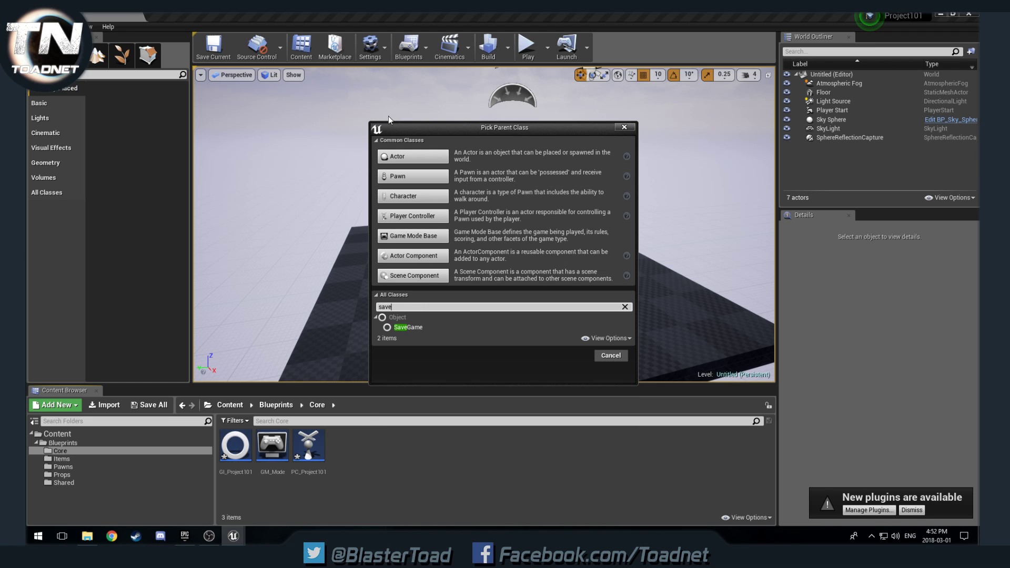
click(407, 328)
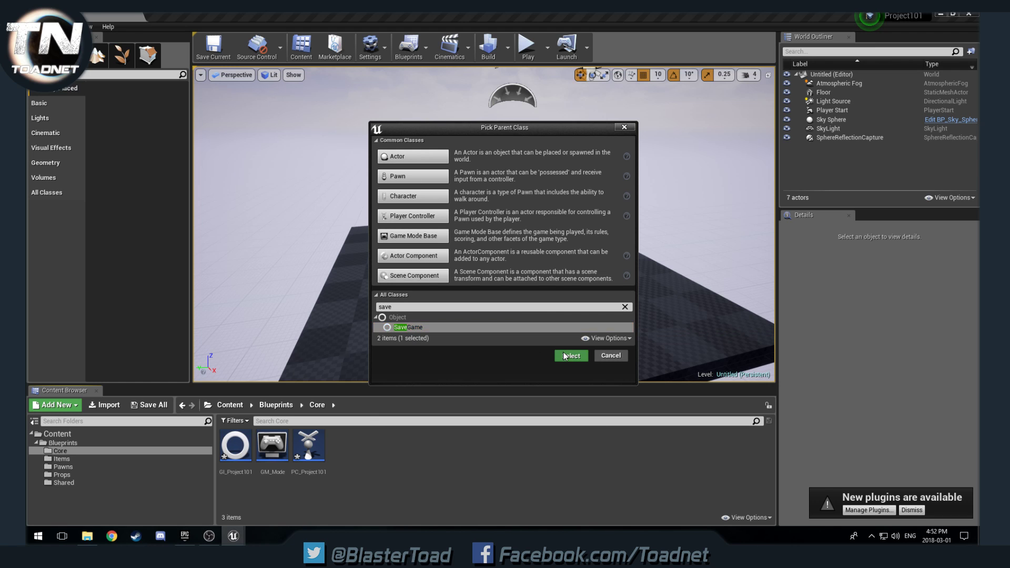
click(565, 356)
text(Sa)
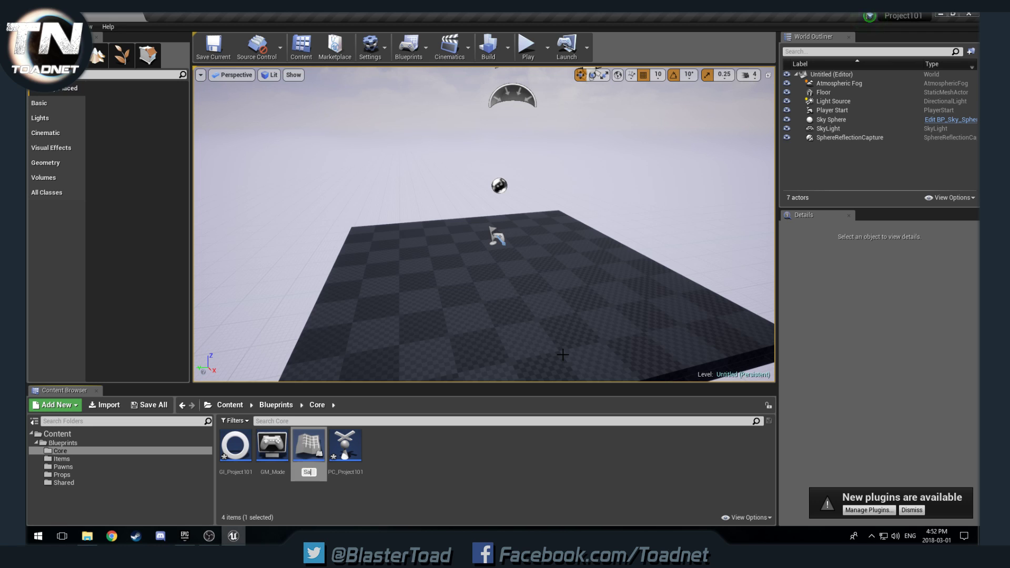
text(ve_local)
key(Return)
click(435, 467)
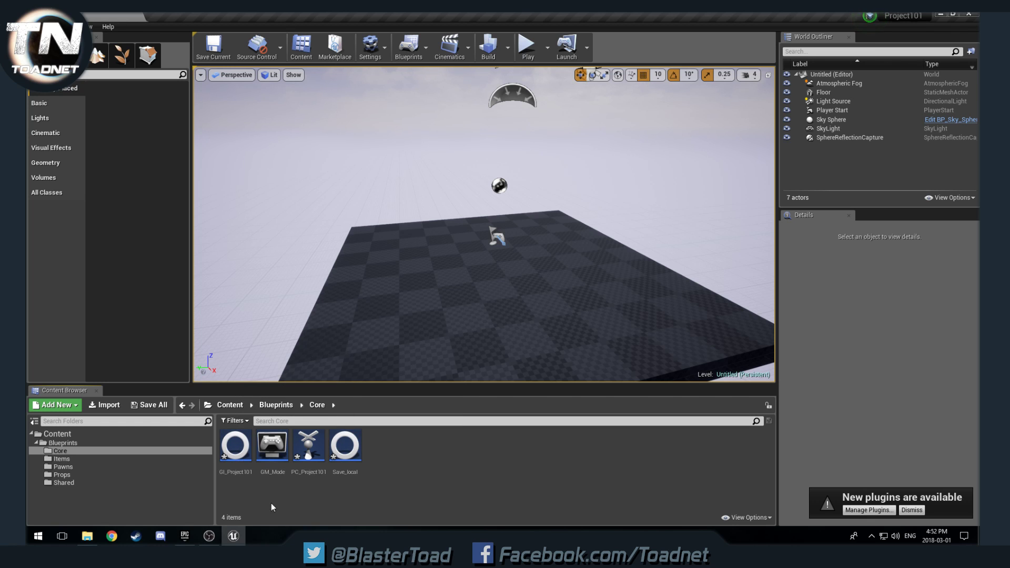
Create a Pawn Blueprint class in the Core folder and name it Pawn_Blank.
right_click(562, 471)
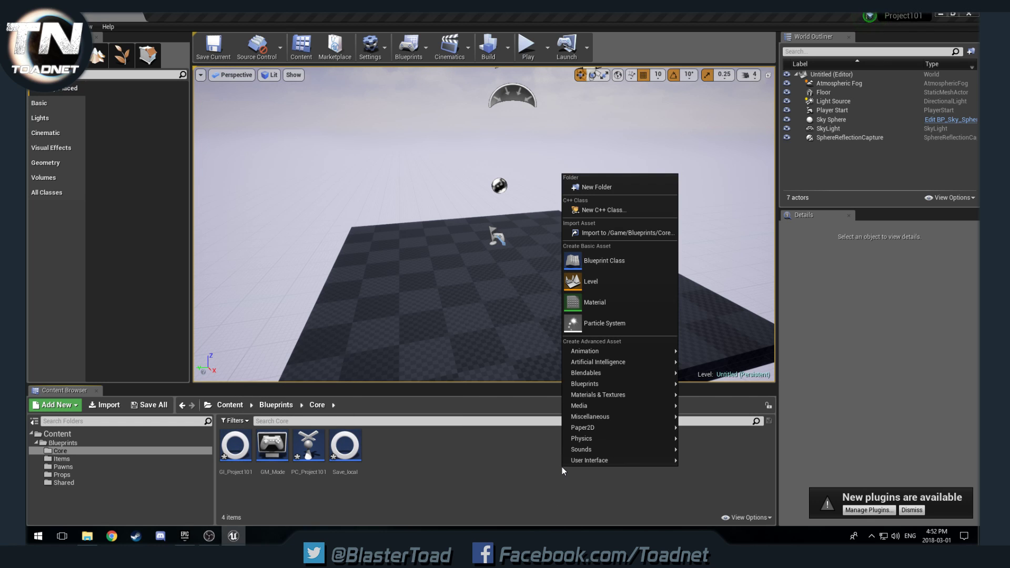
click(604, 266)
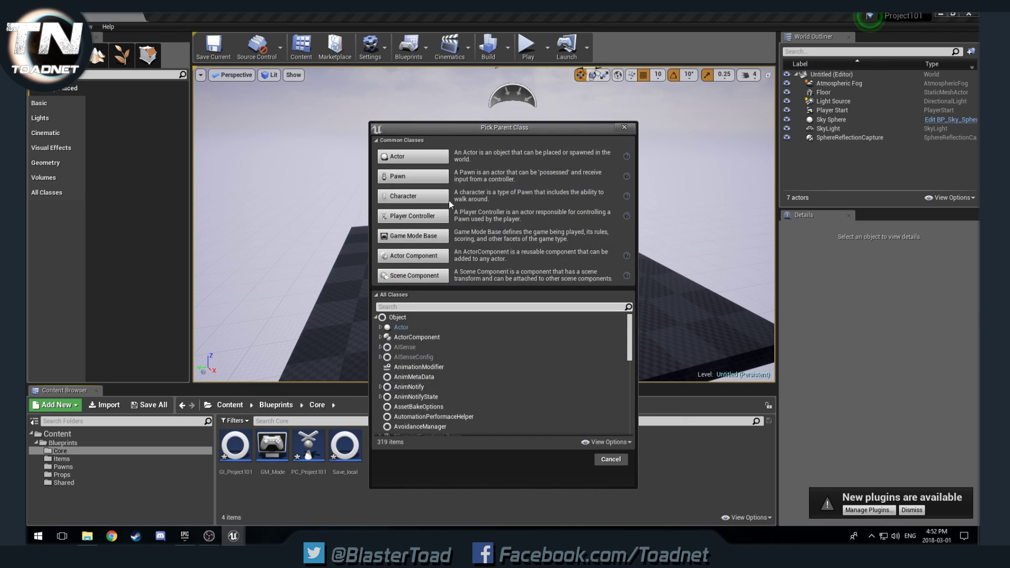
click(410, 177)
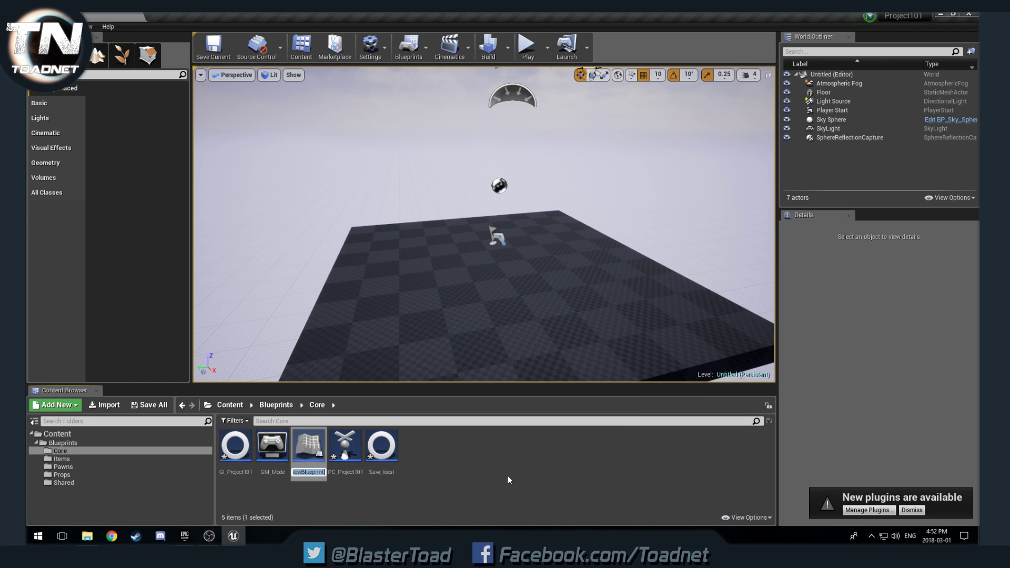
text(Pawn_Blank)
key(Return)
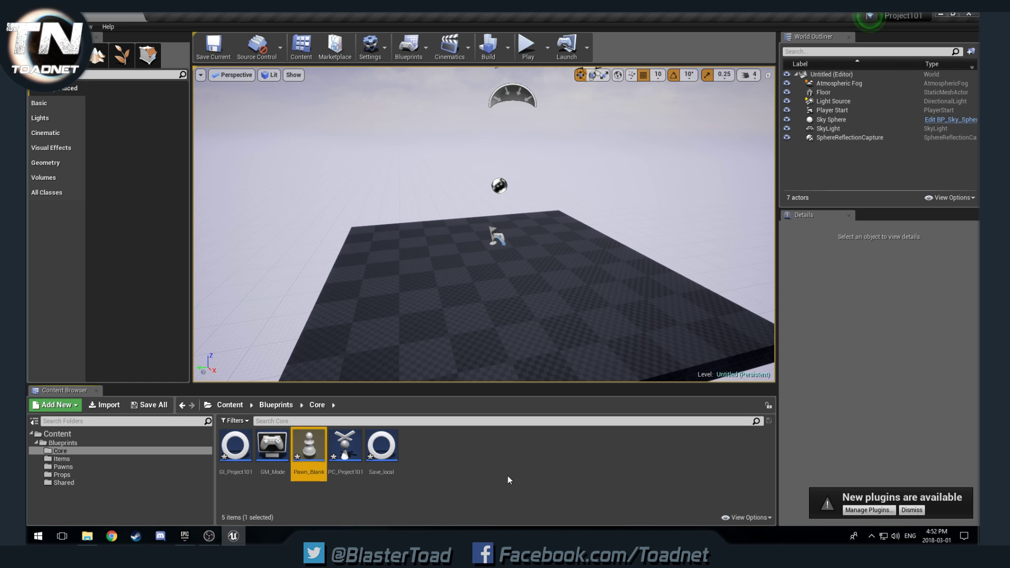
click(435, 510)
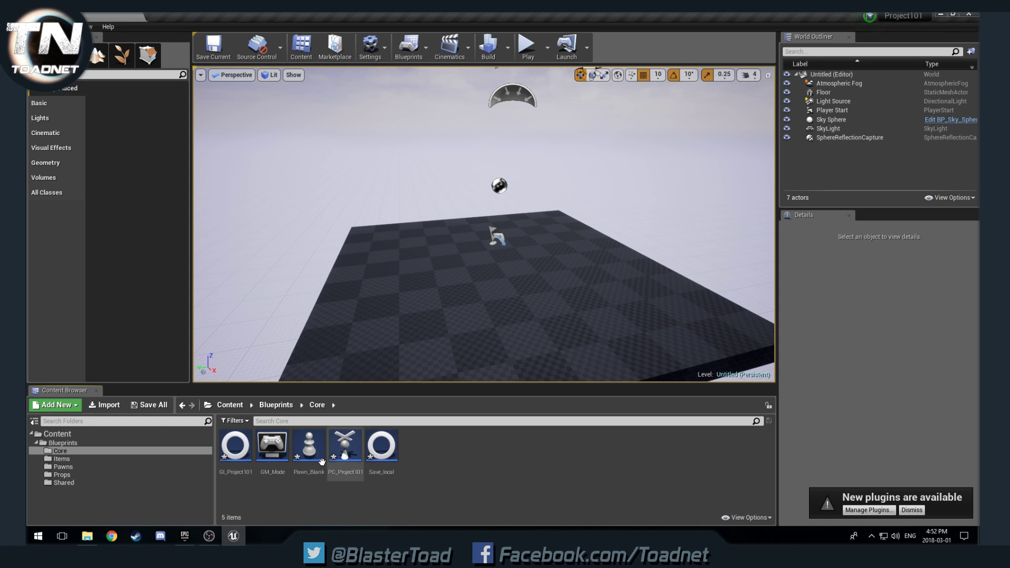
Delete the Pawn_Blank Blueprint from the Core folder.
right_click(305, 457)
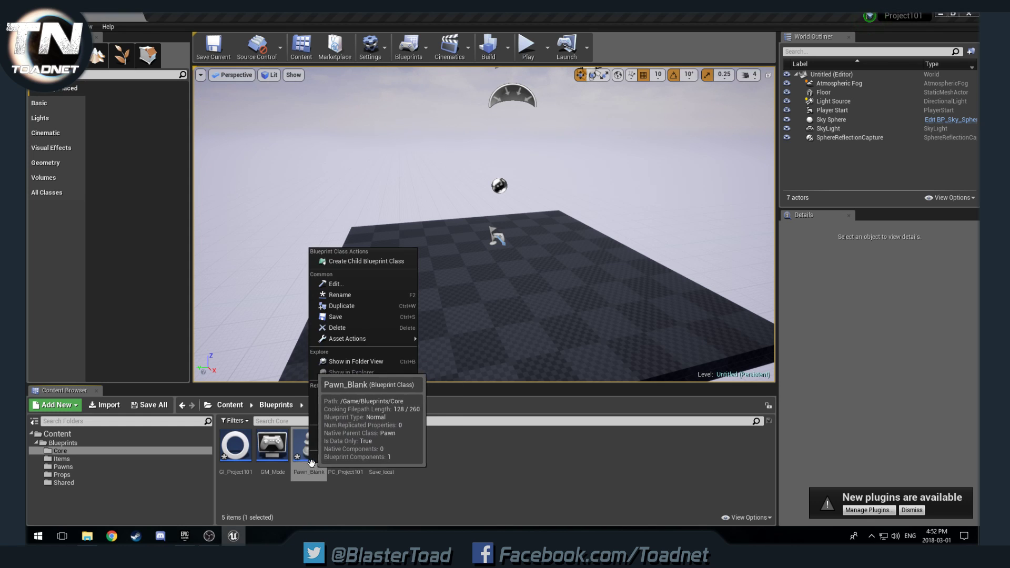
click(345, 327)
click(459, 431)
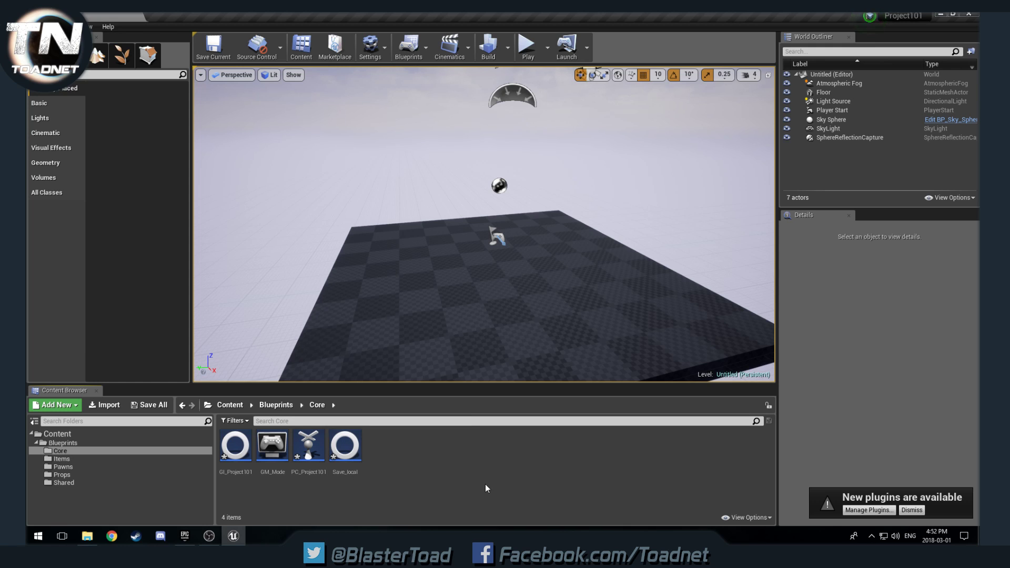
click(83, 469)
click(100, 451)
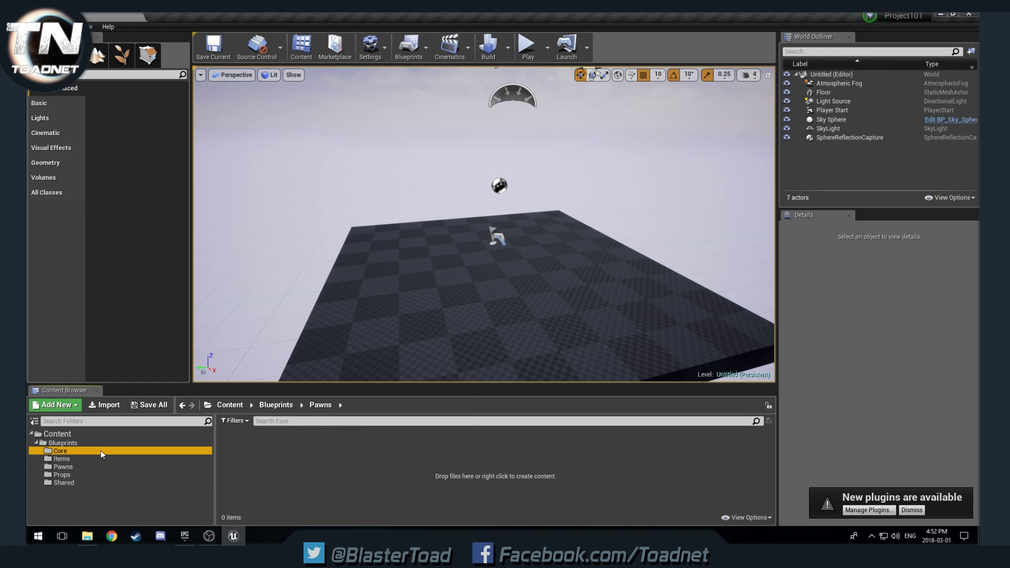
right_click(436, 463)
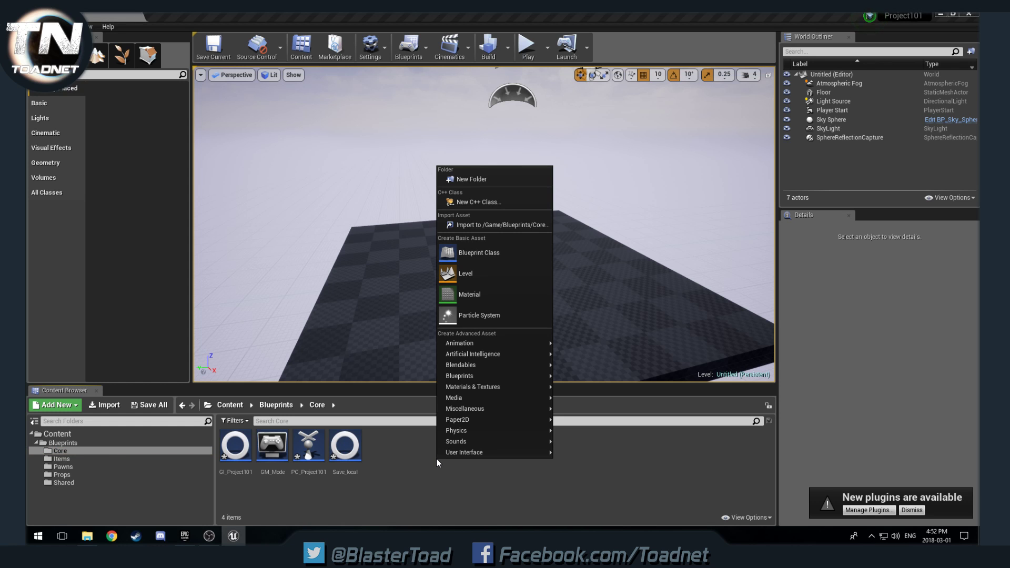
click(491, 248)
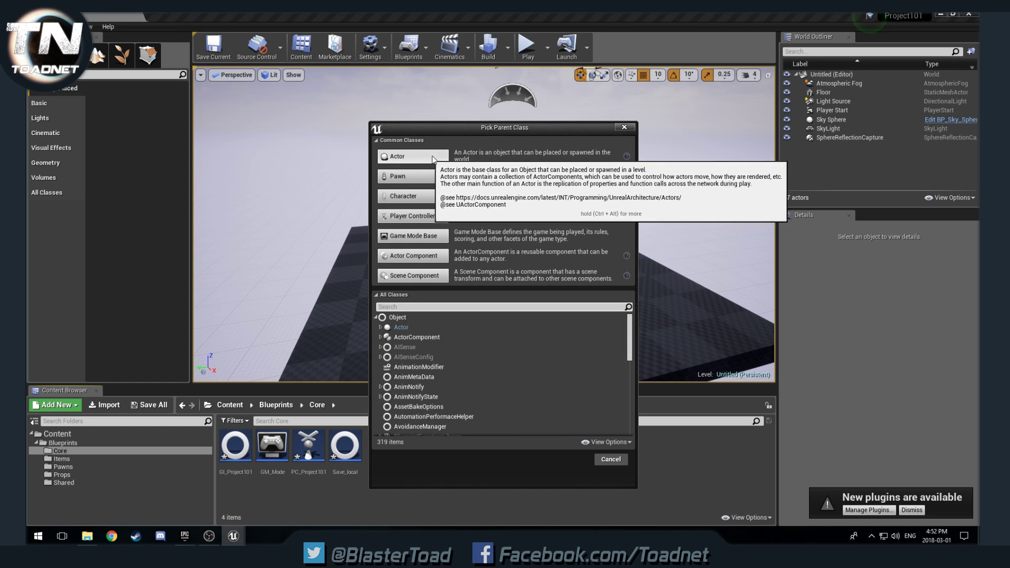
drag(459, 128, 689, 184)
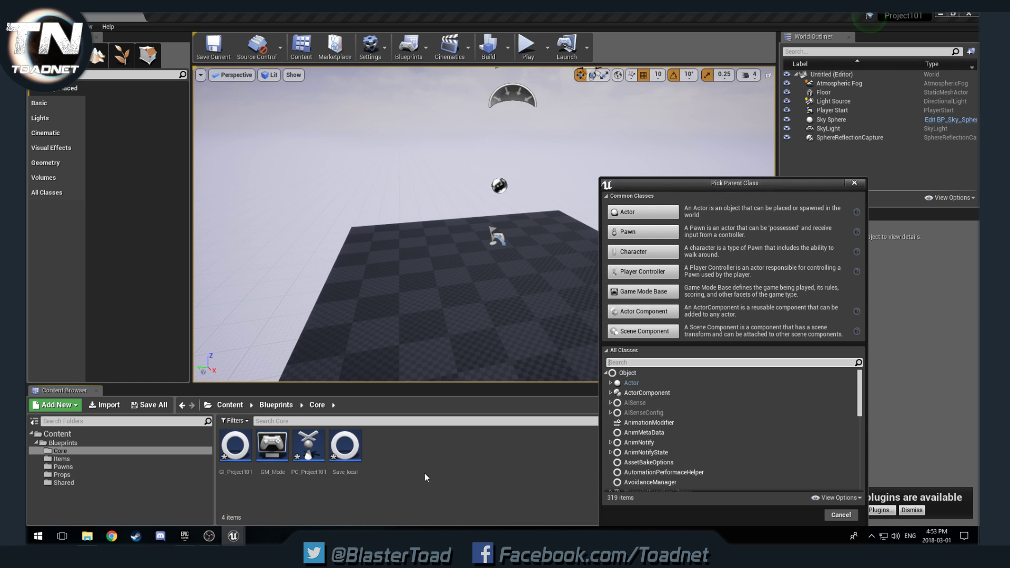
click(855, 183)
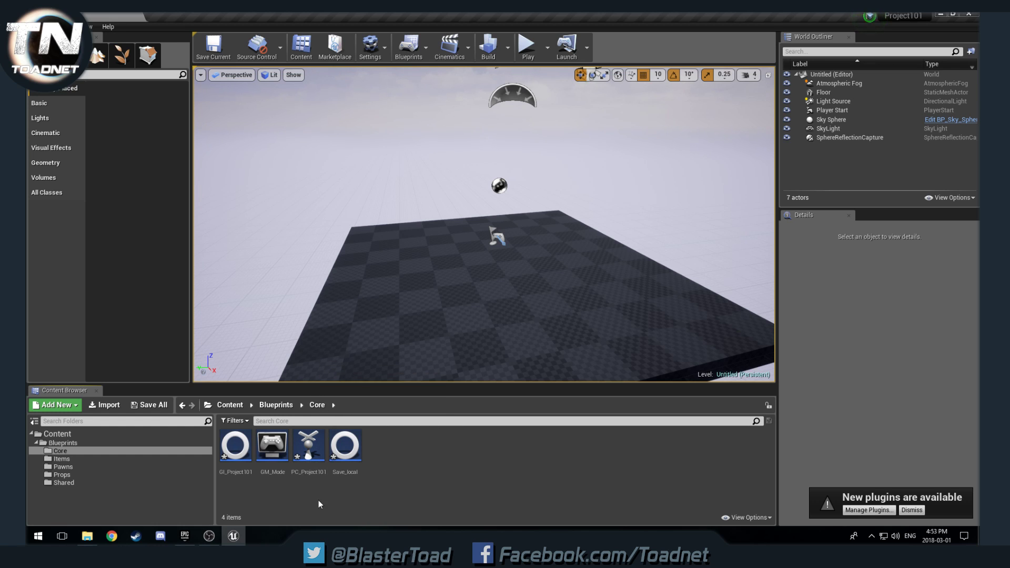
Create a Character Blueprint class in the Pawns folder and name it Char_Player.
click(65, 468)
right_click(248, 476)
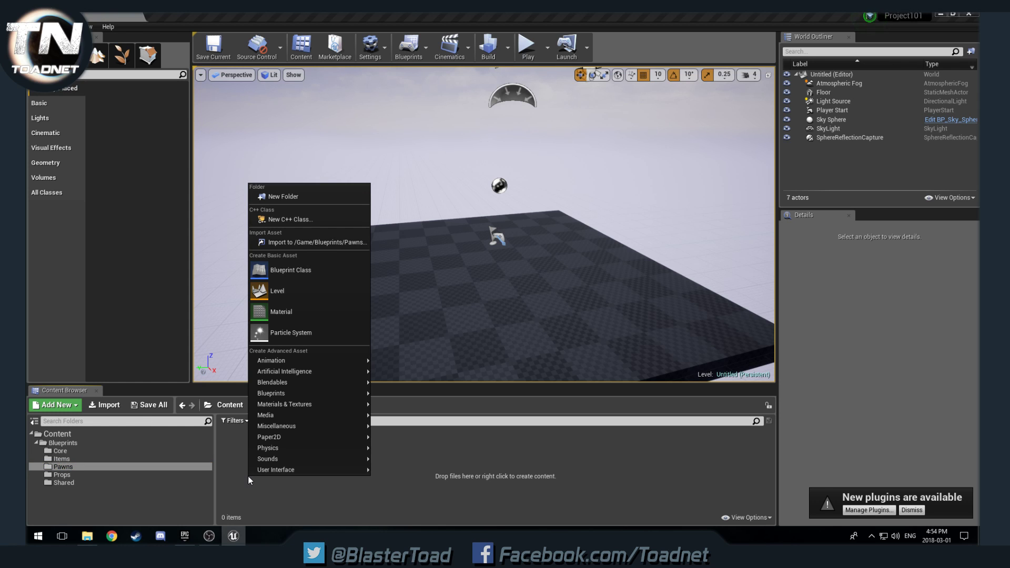
click(306, 274)
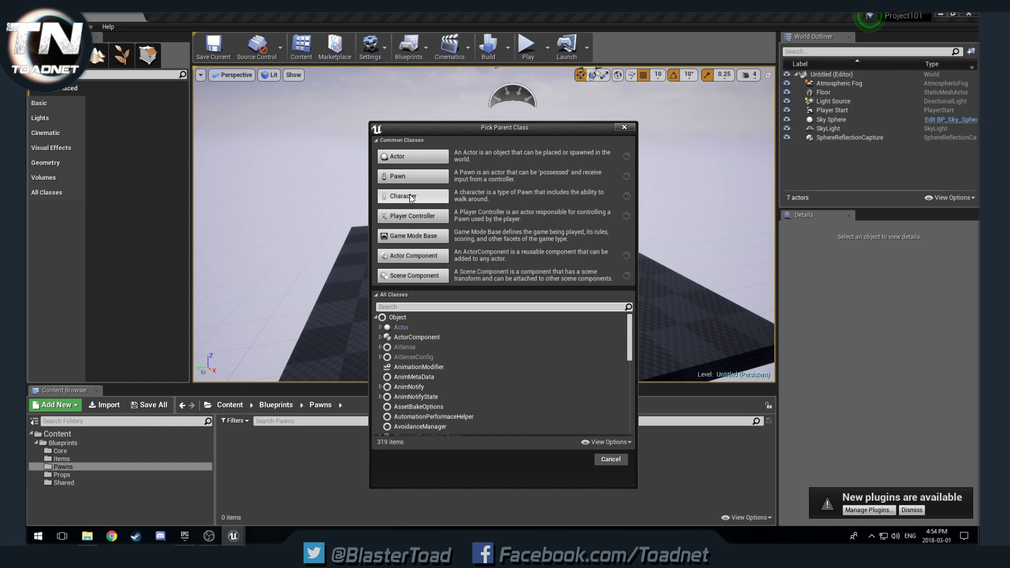
click(428, 199)
text(Cha)
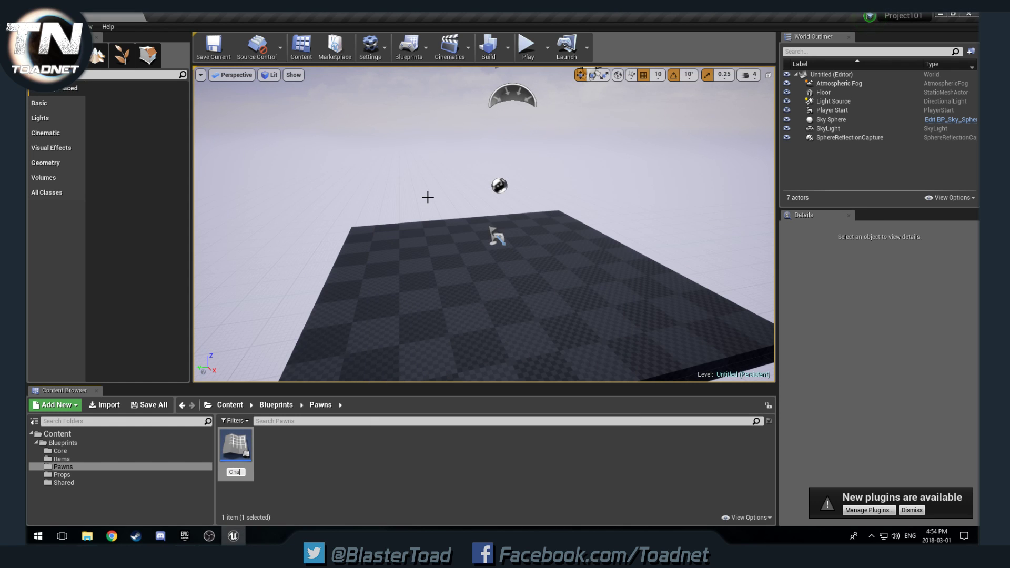
text(r_Player)
key(Return)
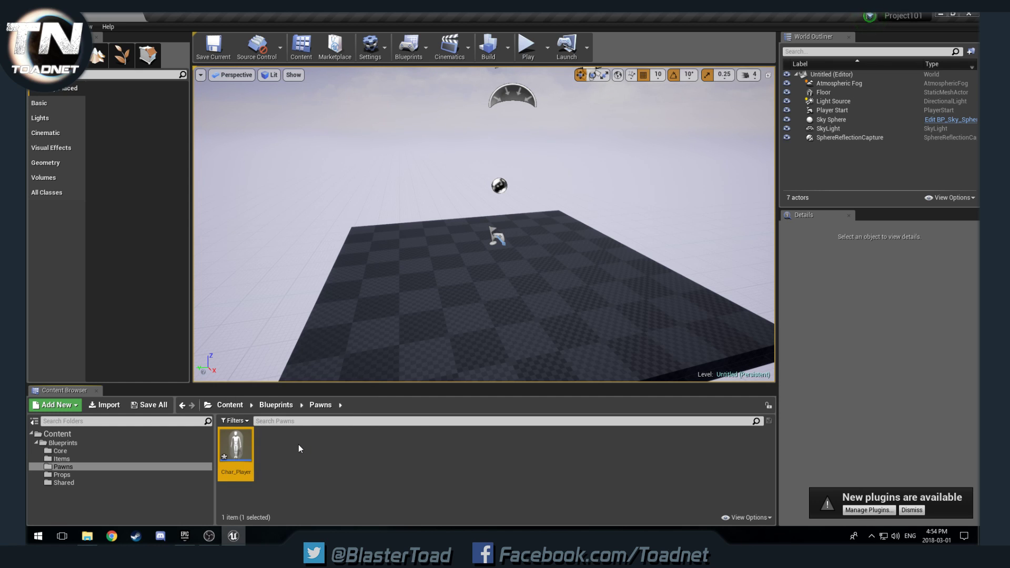
Create a Pawn Blueprint class in the Pawns folder and name it Class_Vehicle.
right_click(299, 445)
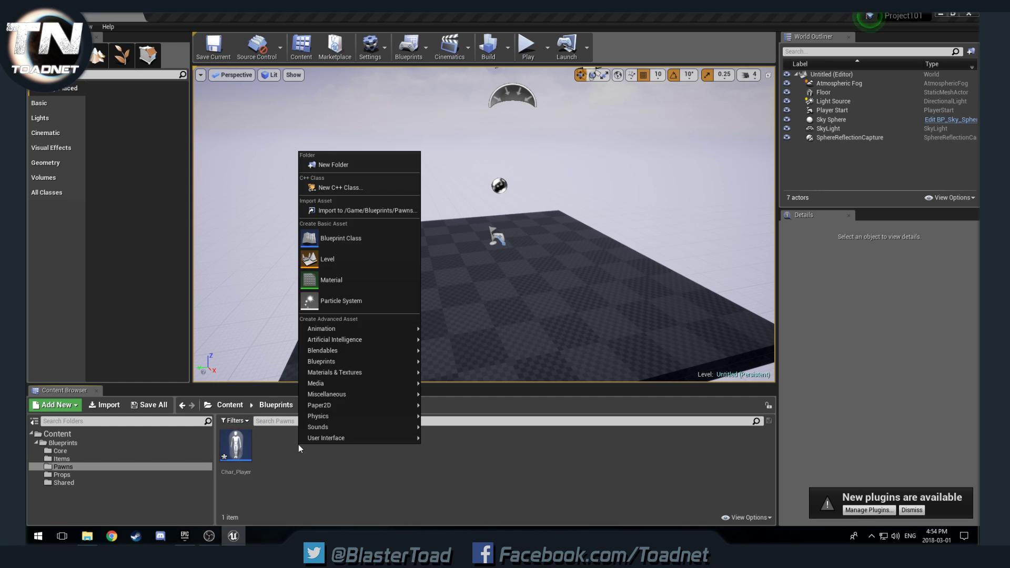
click(333, 240)
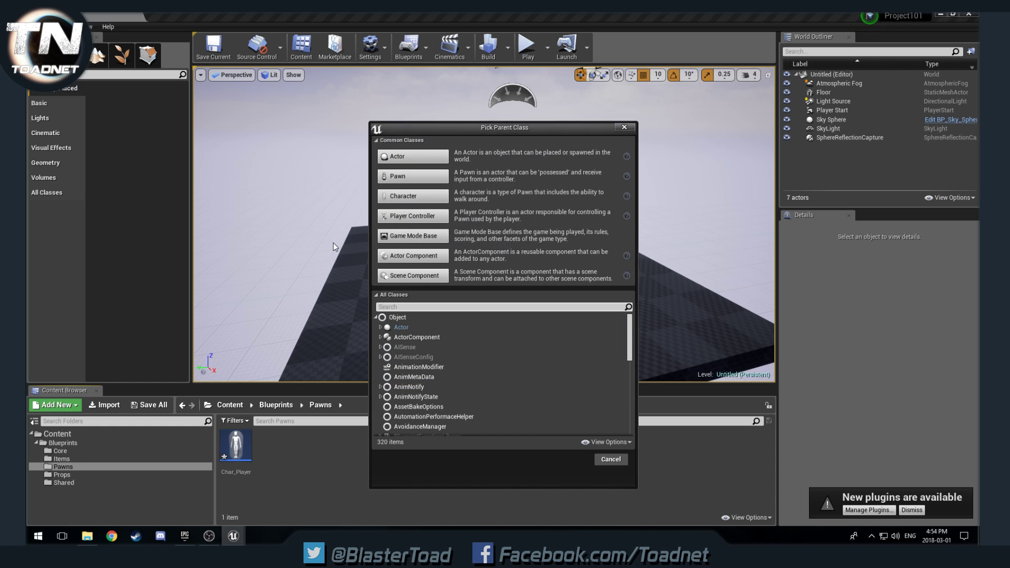
click(416, 177)
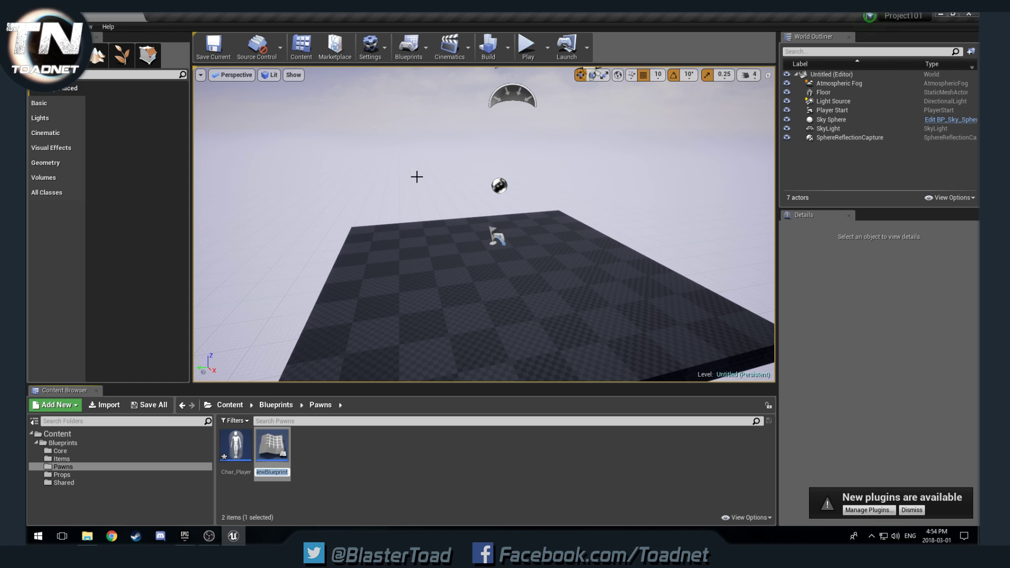
text(CL)
text(s)
text(ss_)
text(Vehic)
key(BackSpace)
text(icle)
key(Return)
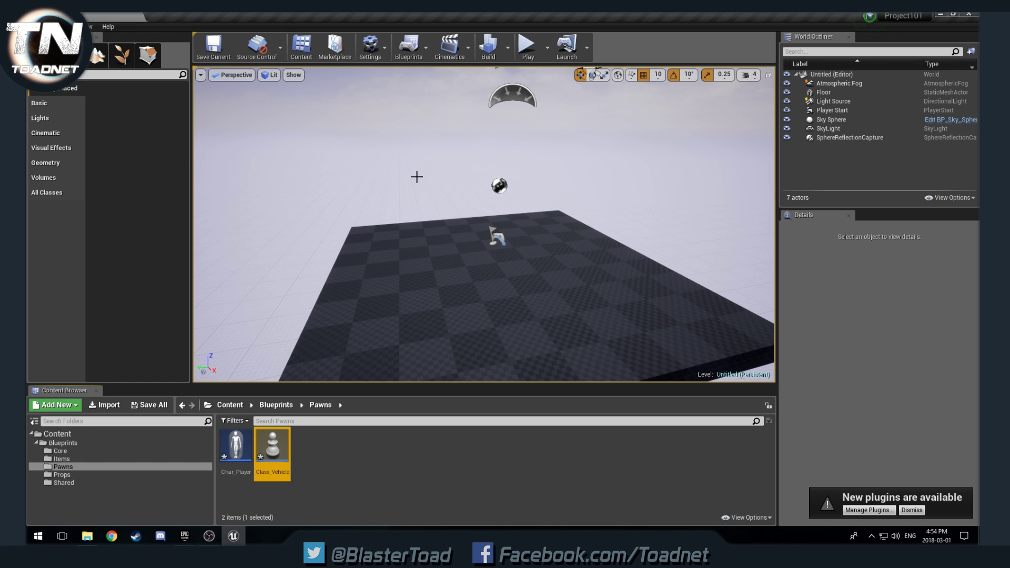
right_click(343, 445)
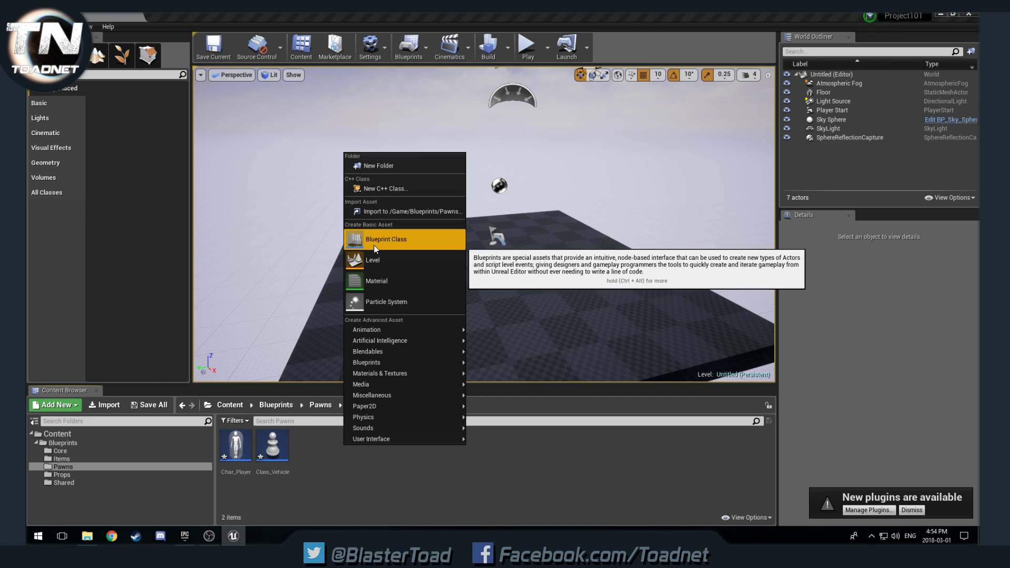
click(408, 239)
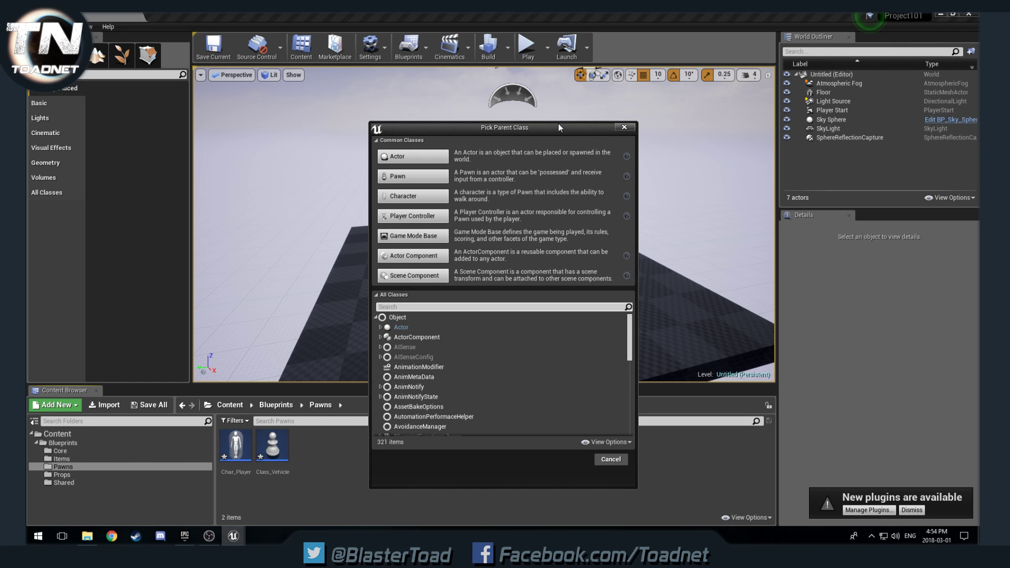
click(623, 128)
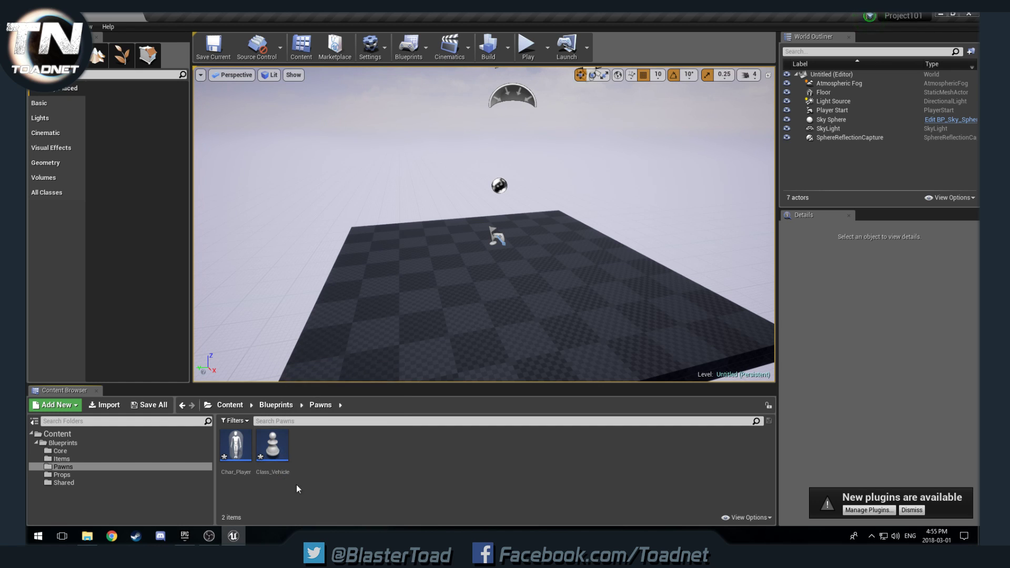
Create a child Blueprint class of Class_Vehicle in the Pawns folder and name it Vehicle_Car01.
right_click(276, 448)
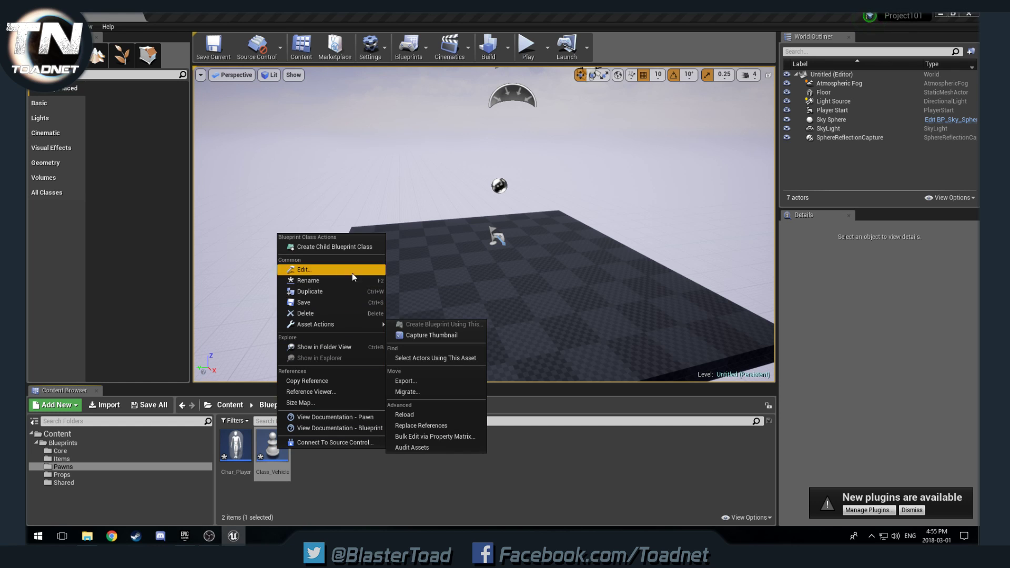
click(353, 247)
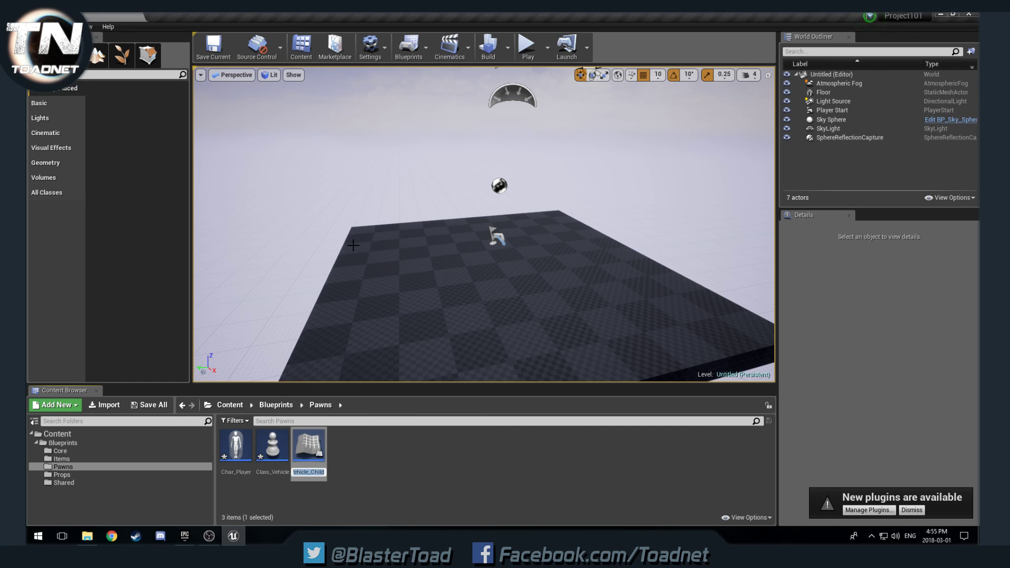
text(Vehicle_Car01)
key(Return)
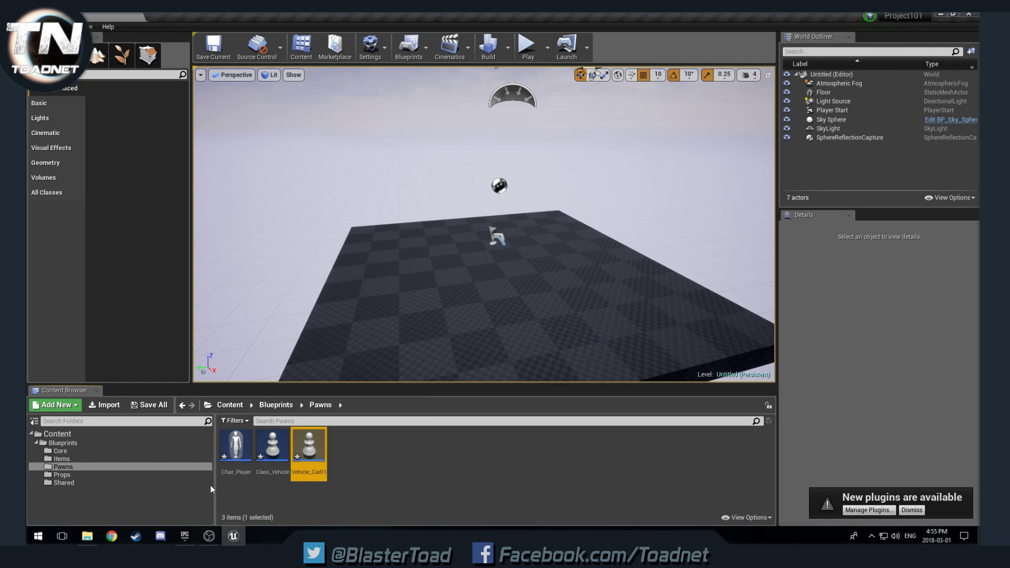
Look through the contents of the Shared, Props, Pawns, Items and Core folders under Blueprints.
click(139, 482)
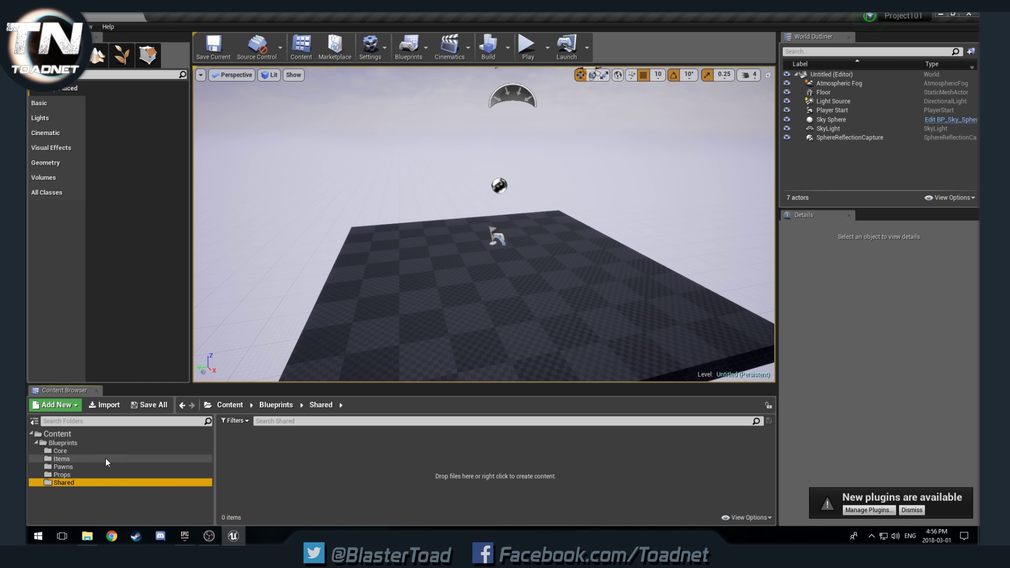
click(47, 478)
click(62, 467)
click(61, 459)
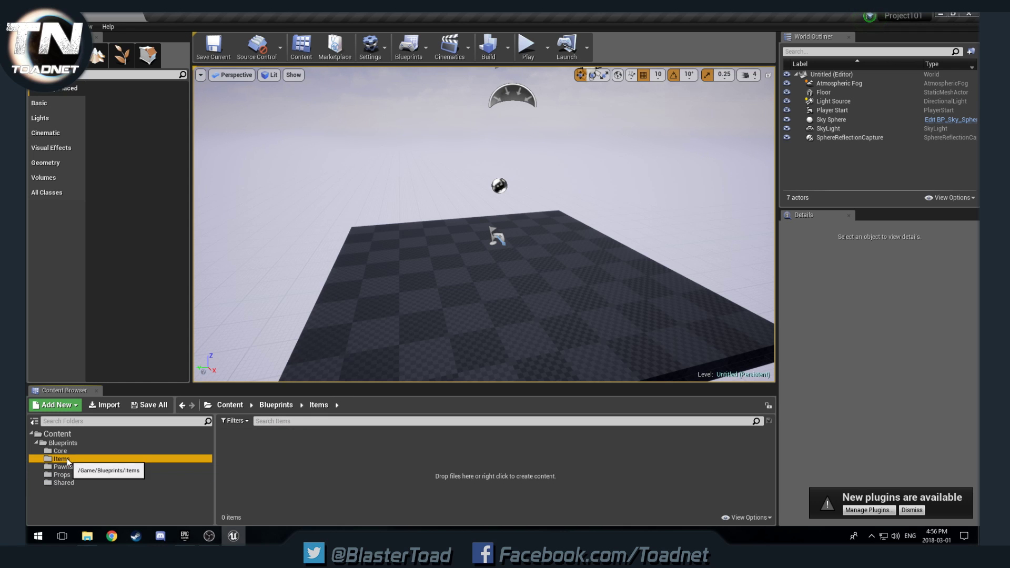
click(60, 451)
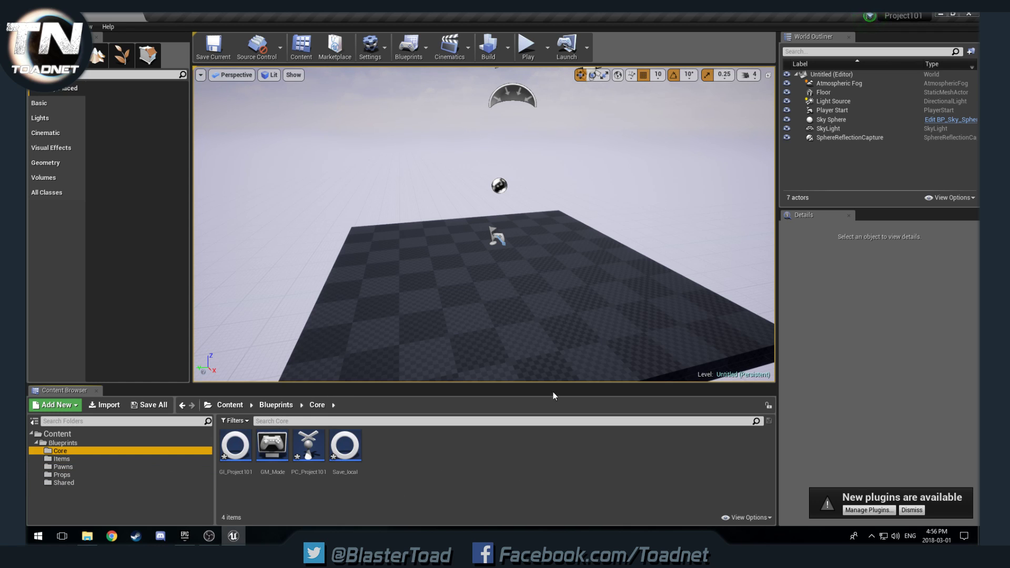
drag(610, 310, 603, 337)
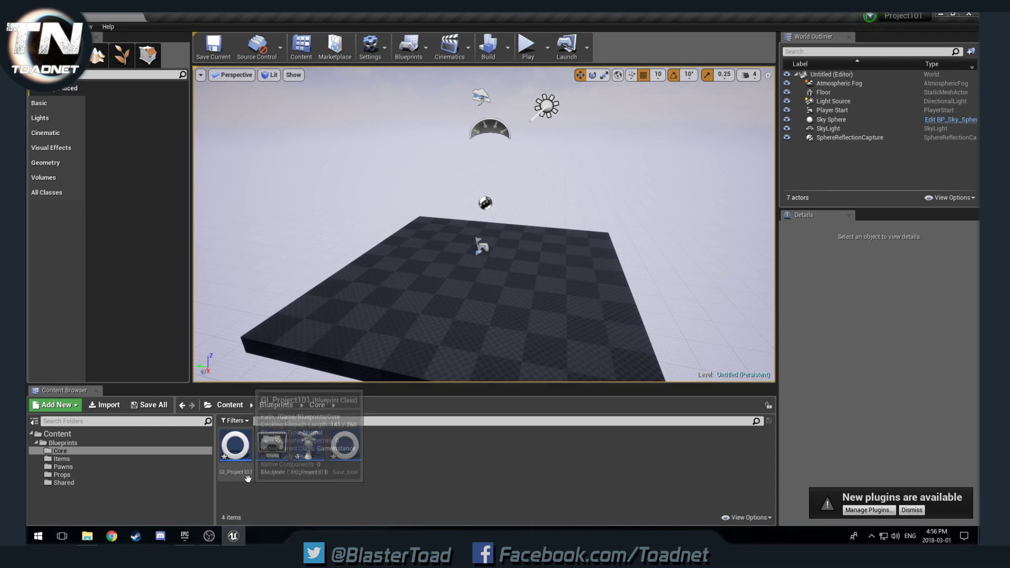
right_drag(421, 316, 315, 332)
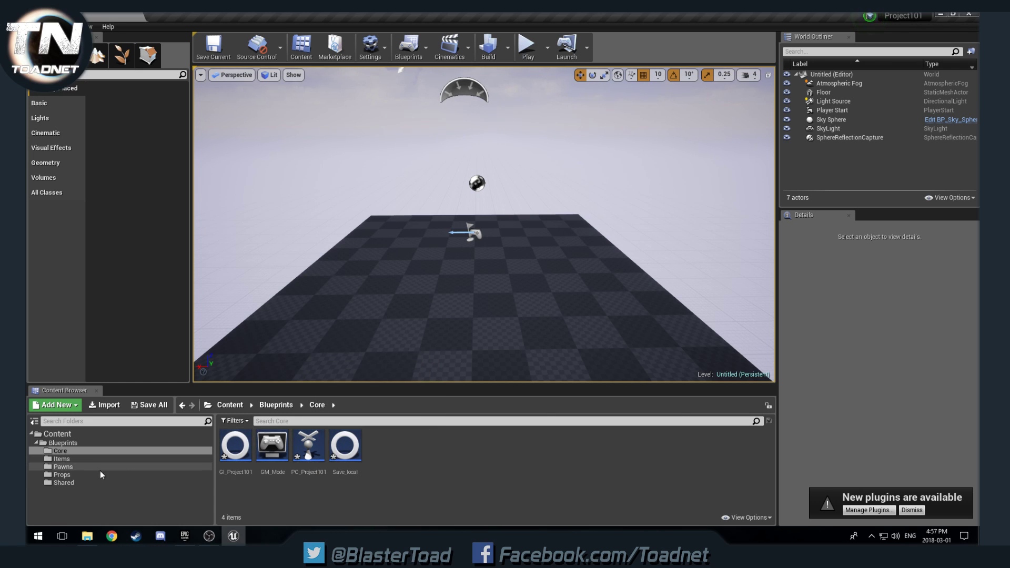
Compare the pawn classes in the Pawns folder with the game framework classes in the Core folder.
click(63, 467)
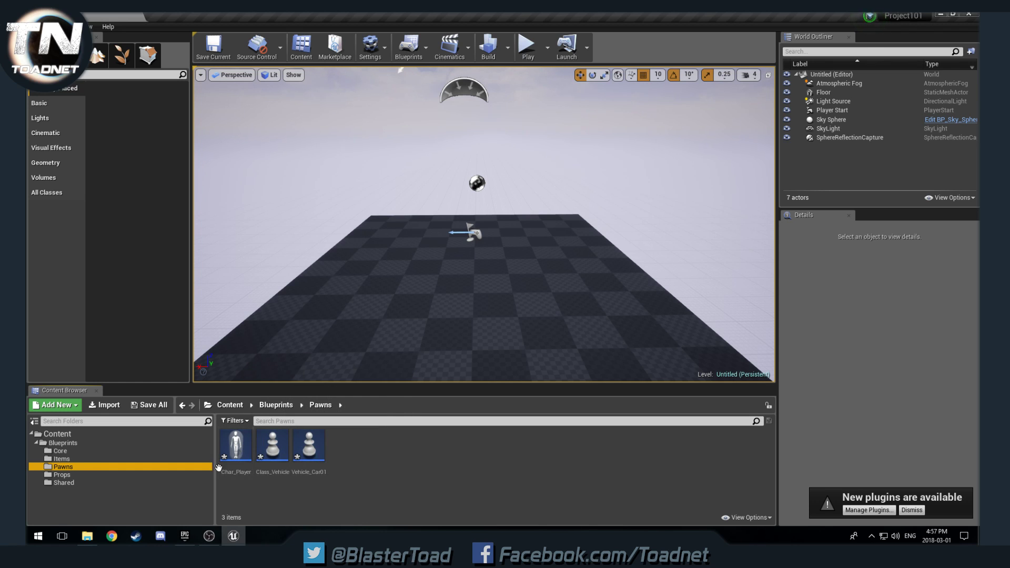
click(84, 444)
click(79, 451)
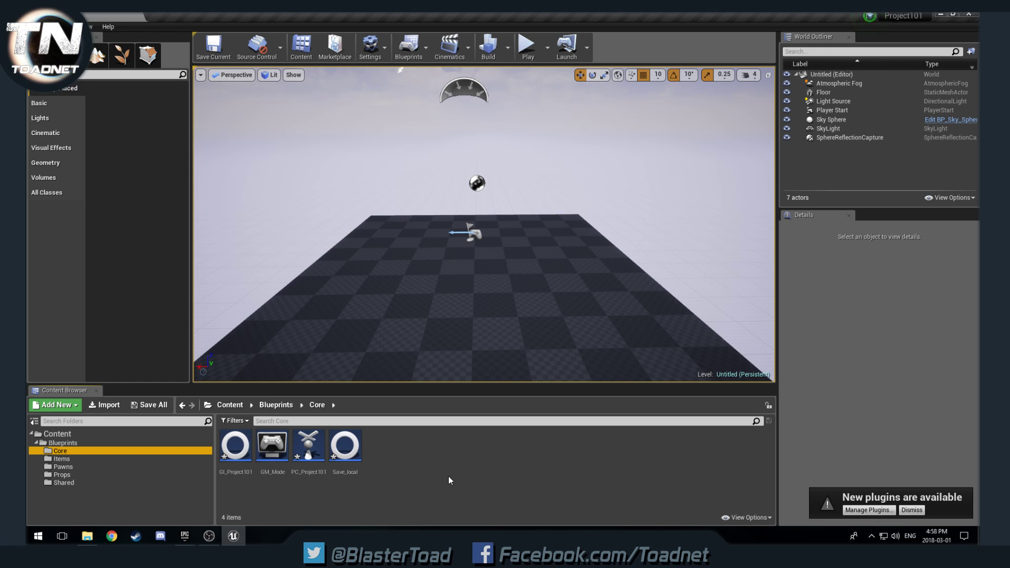
click(68, 458)
click(77, 465)
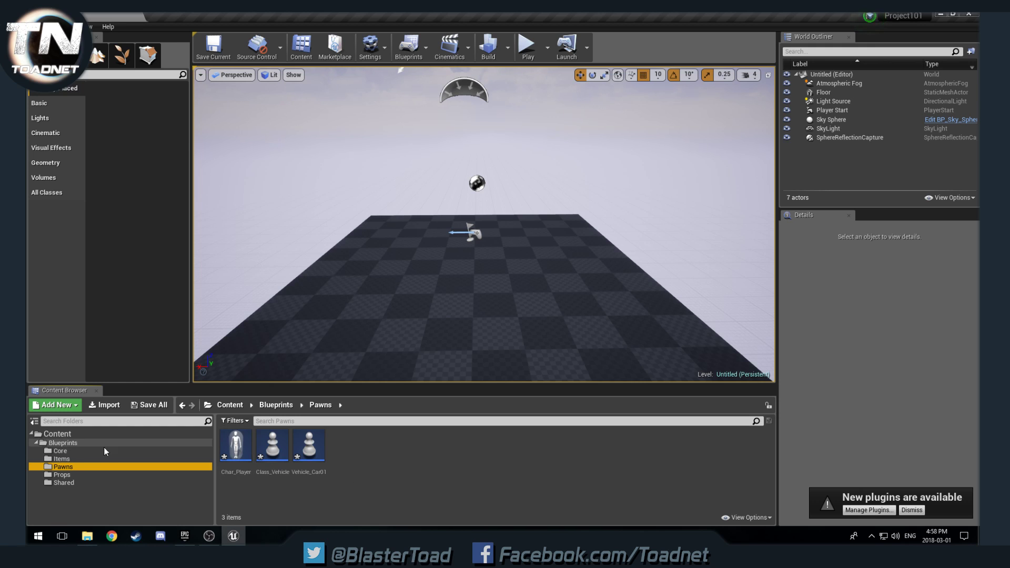
click(74, 452)
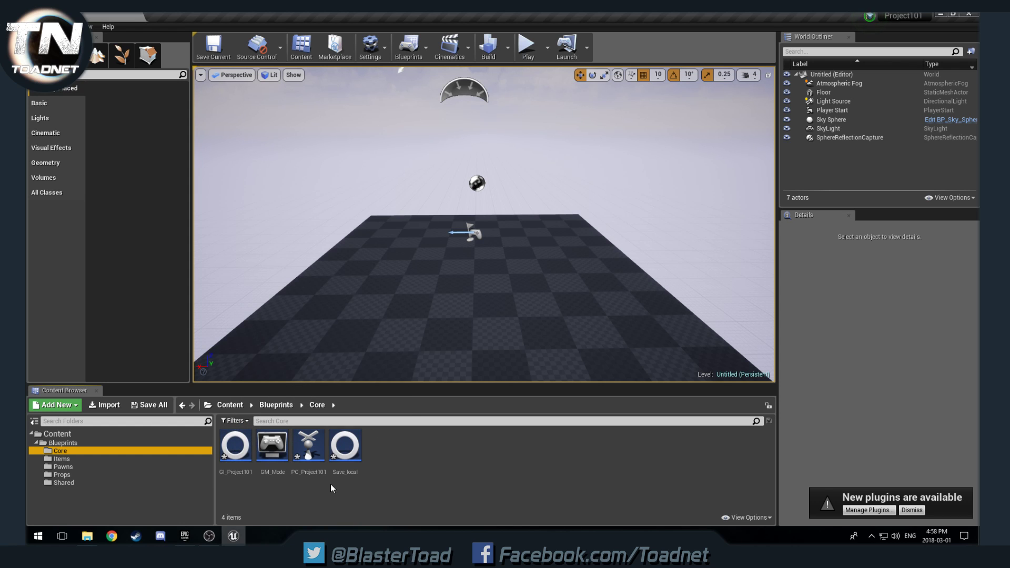
click(126, 467)
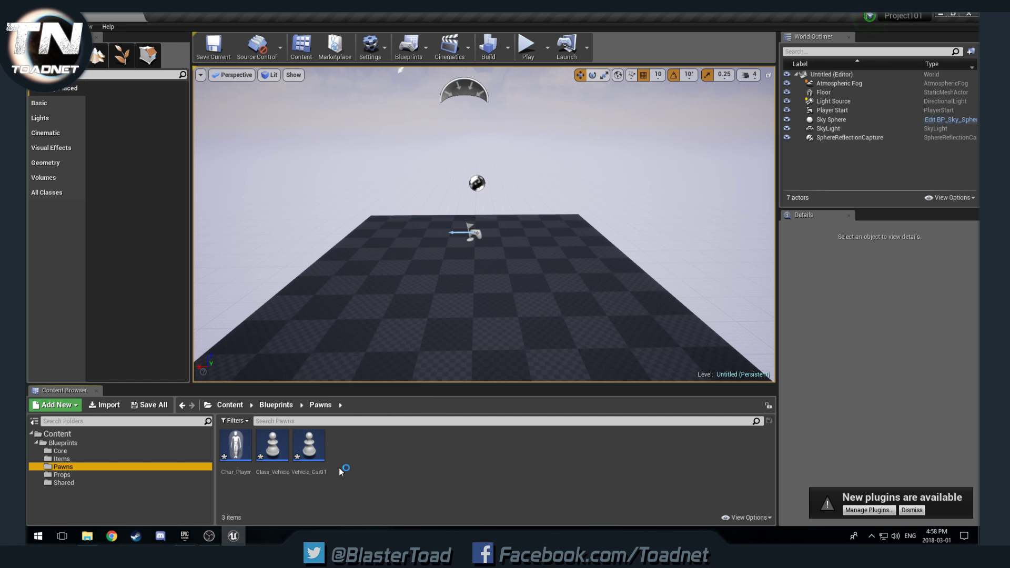
click(342, 468)
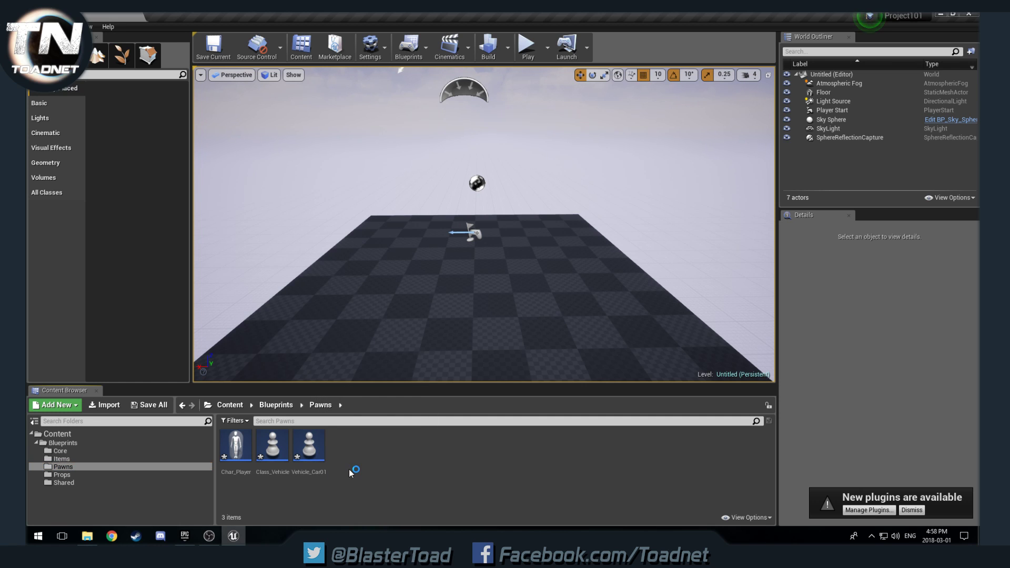
click(94, 442)
click(160, 451)
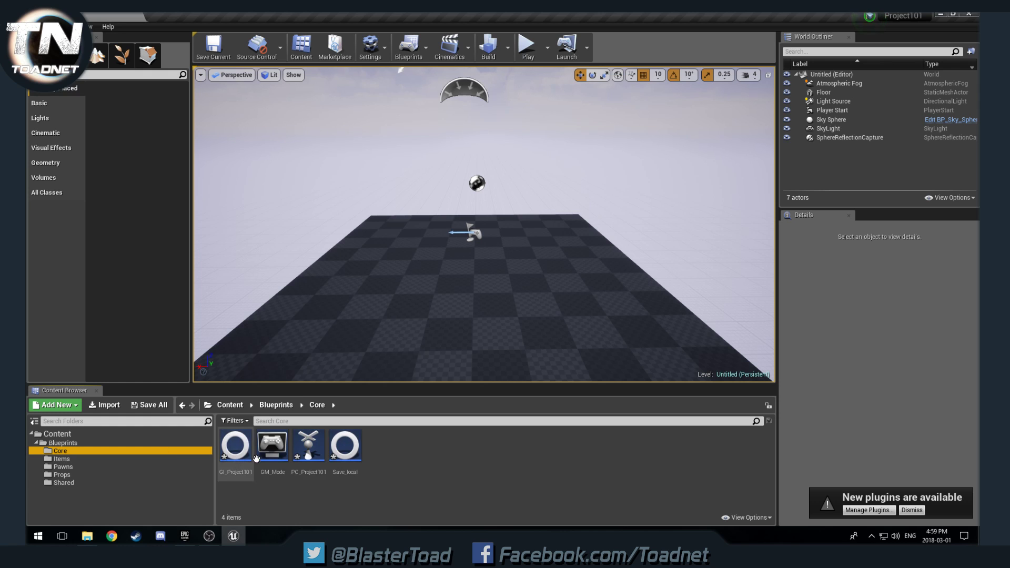